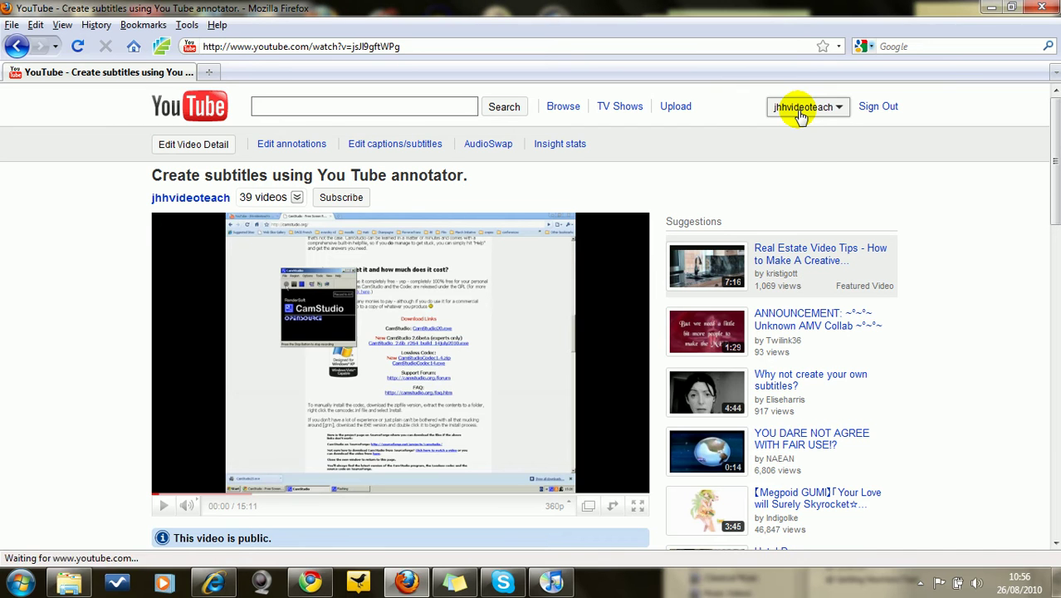
- Go to My Videos from the account menu and scroll to the Les adjectifs devant ou après le nom? video
click(800, 114)
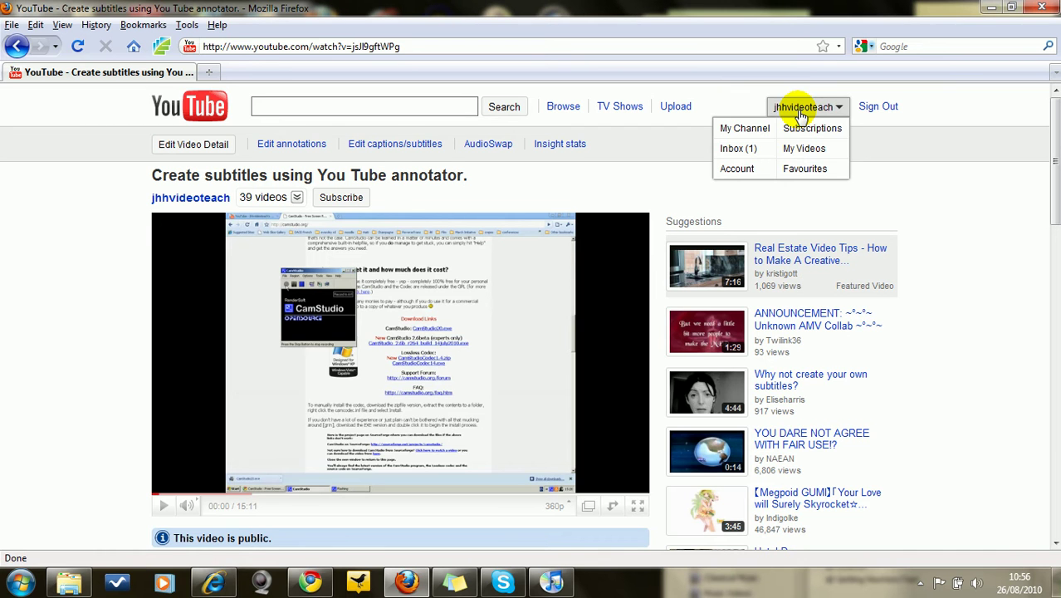
click(793, 149)
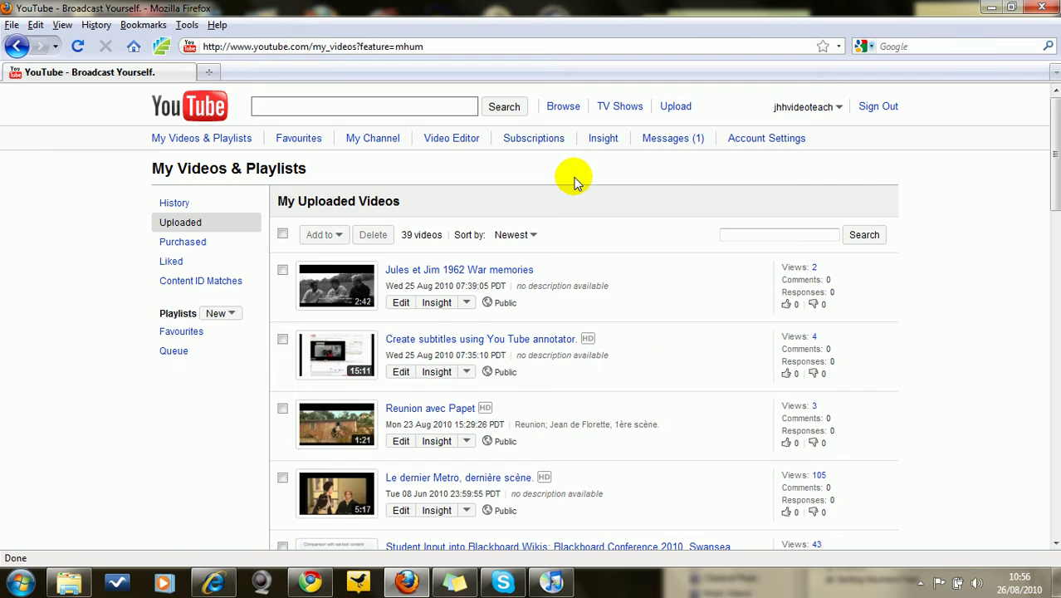
scroll(514, 344, down, 8)
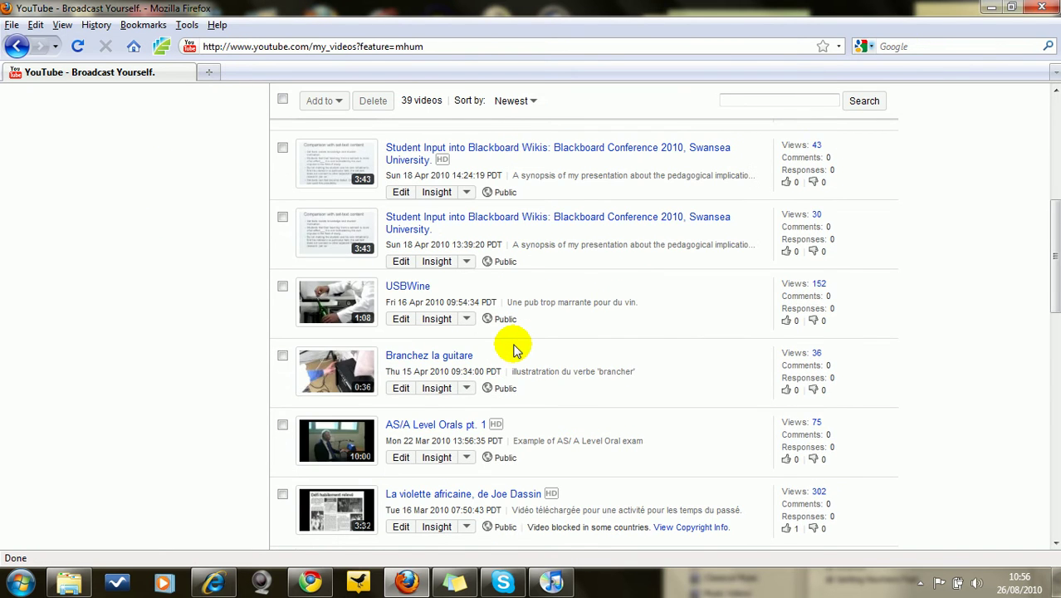
scroll(514, 347, down, 10)
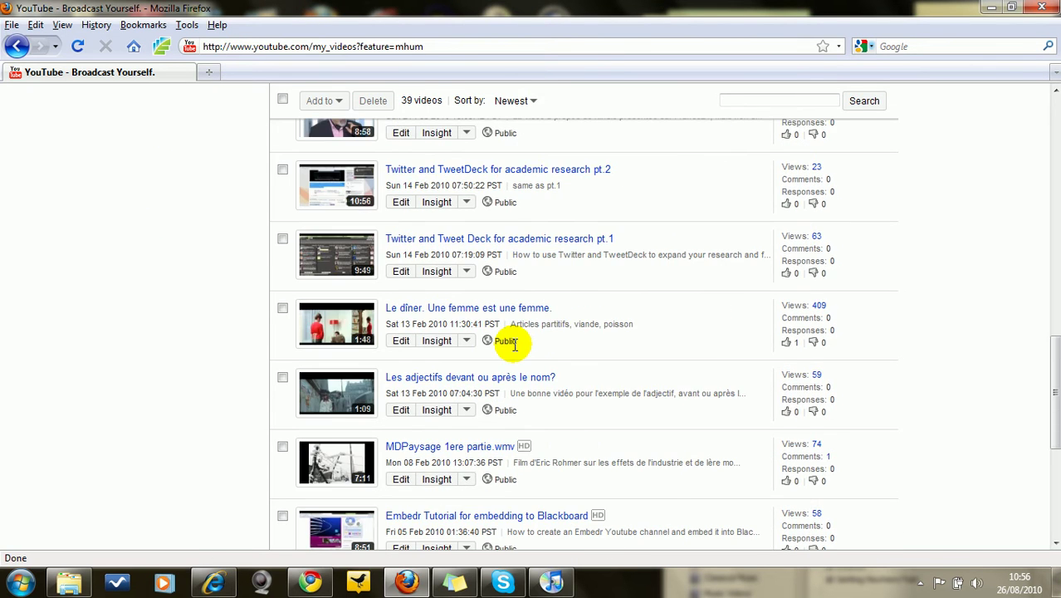
- Open the Les adjectifs devant ou après le nom? video and pause it at 0:04
click(343, 389)
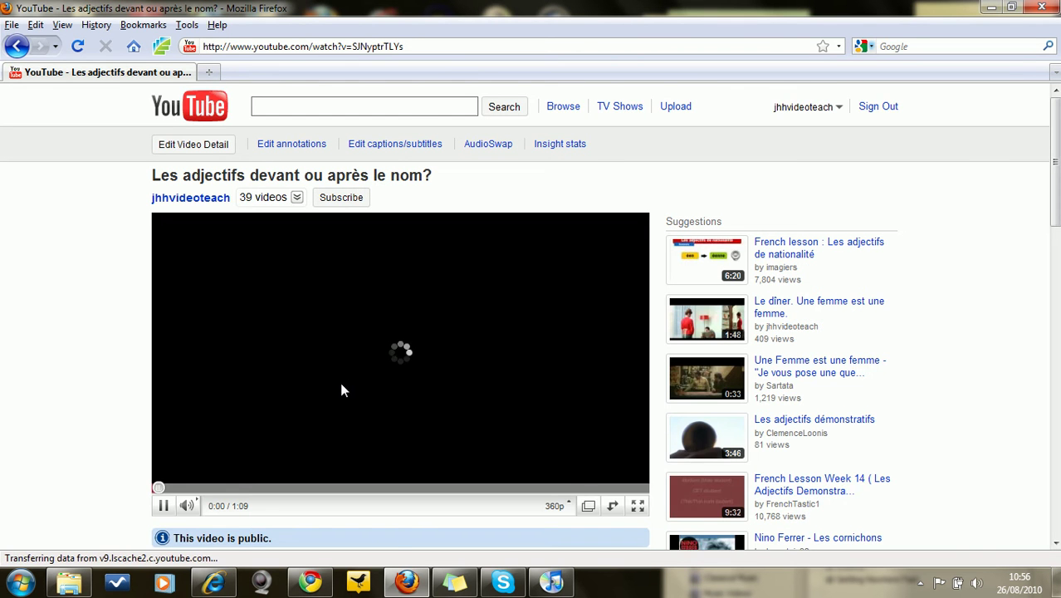
scroll(339, 382, down, 1)
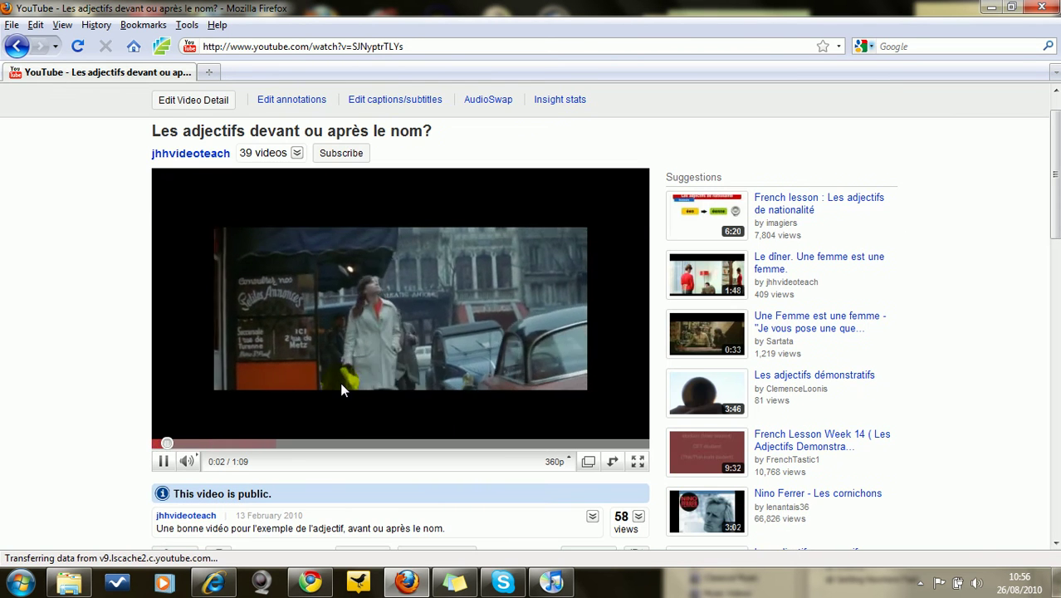
click(164, 467)
click(176, 445)
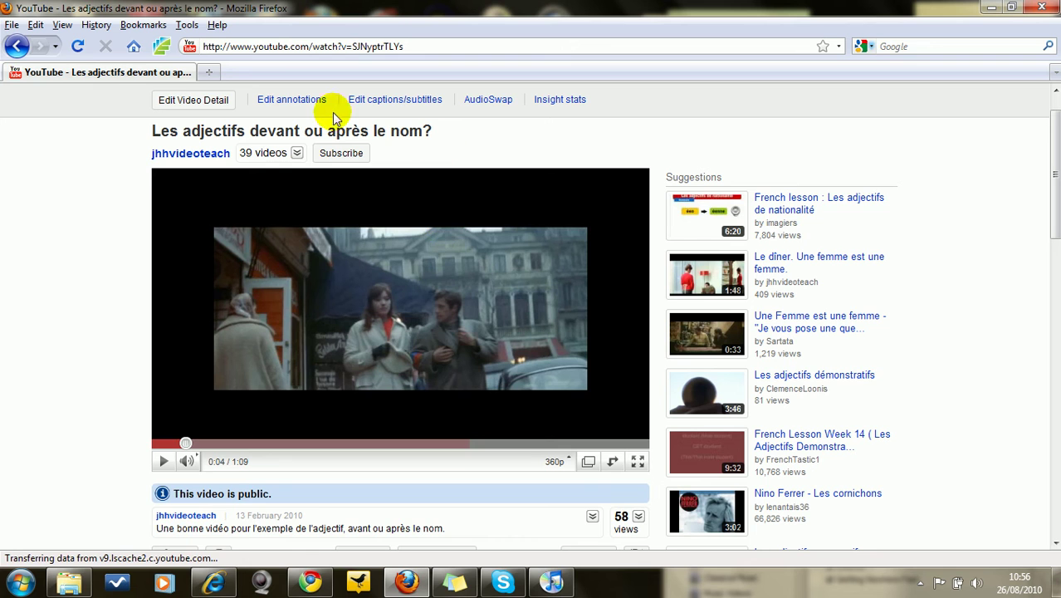
scroll(315, 124, up, 1)
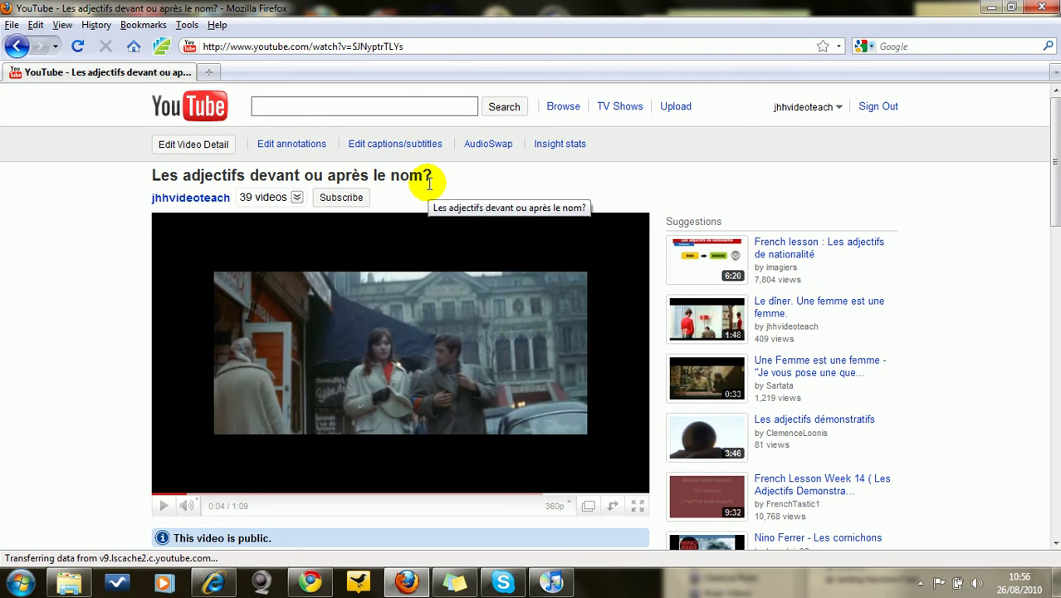
- Open the video's annotation editor, pause at 0:02, and bring up the annotation type choices
click(291, 148)
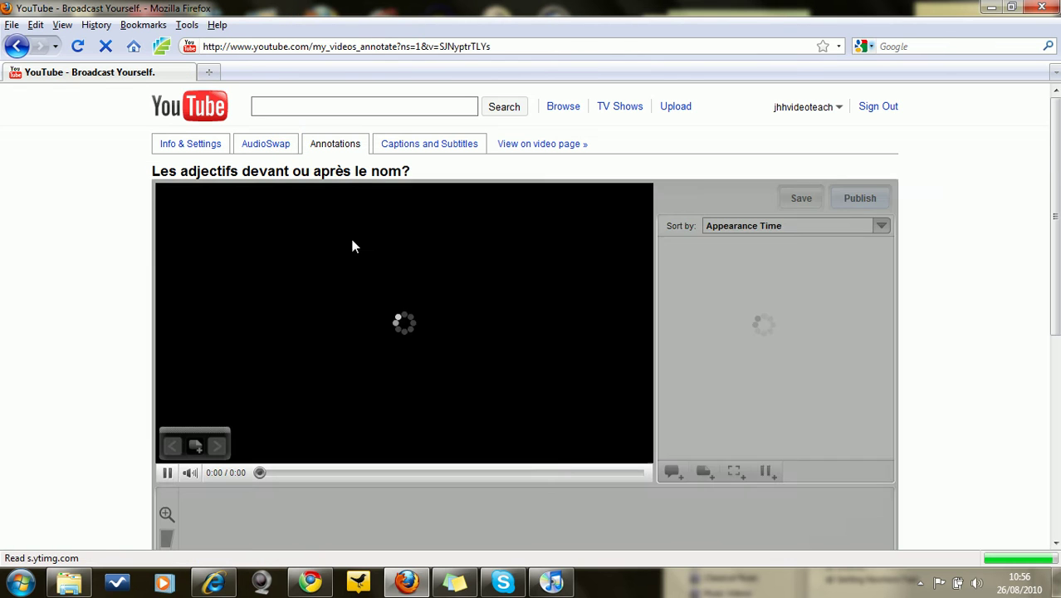
click(166, 474)
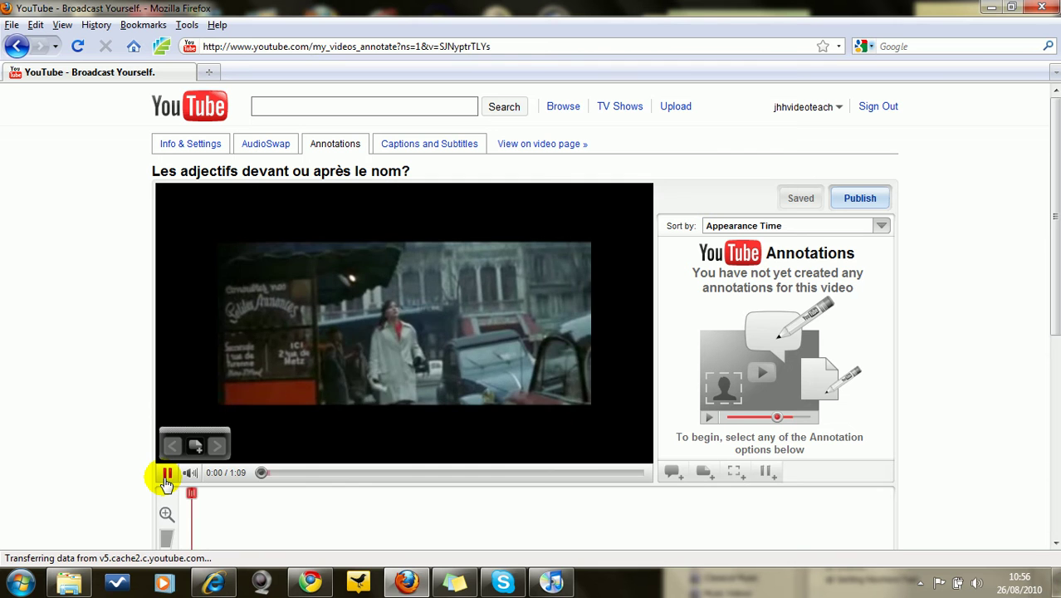
click(166, 474)
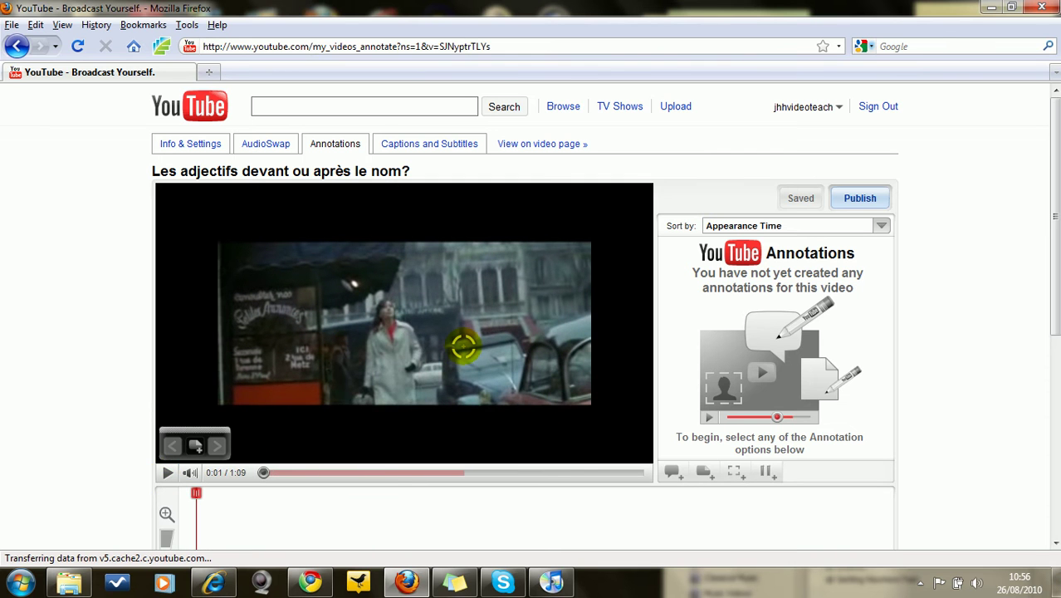
drag(1050, 230, 1052, 193)
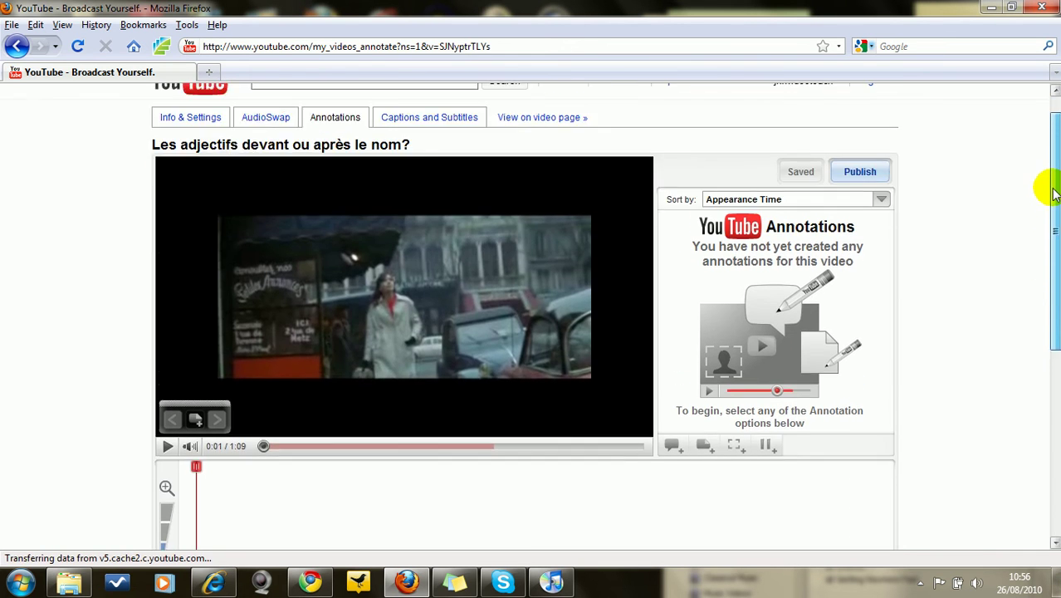
click(167, 448)
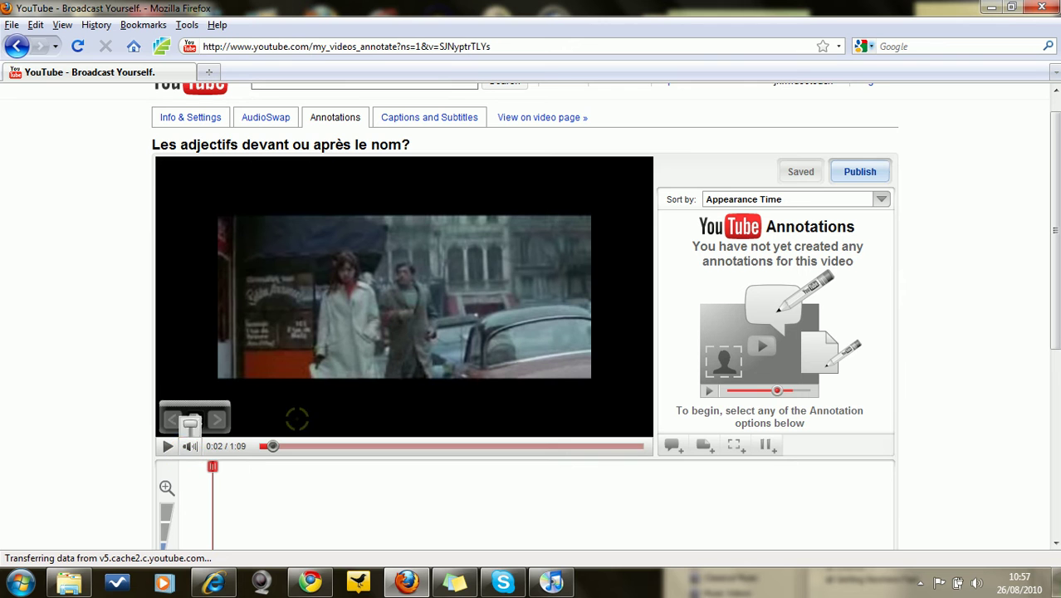
click(196, 419)
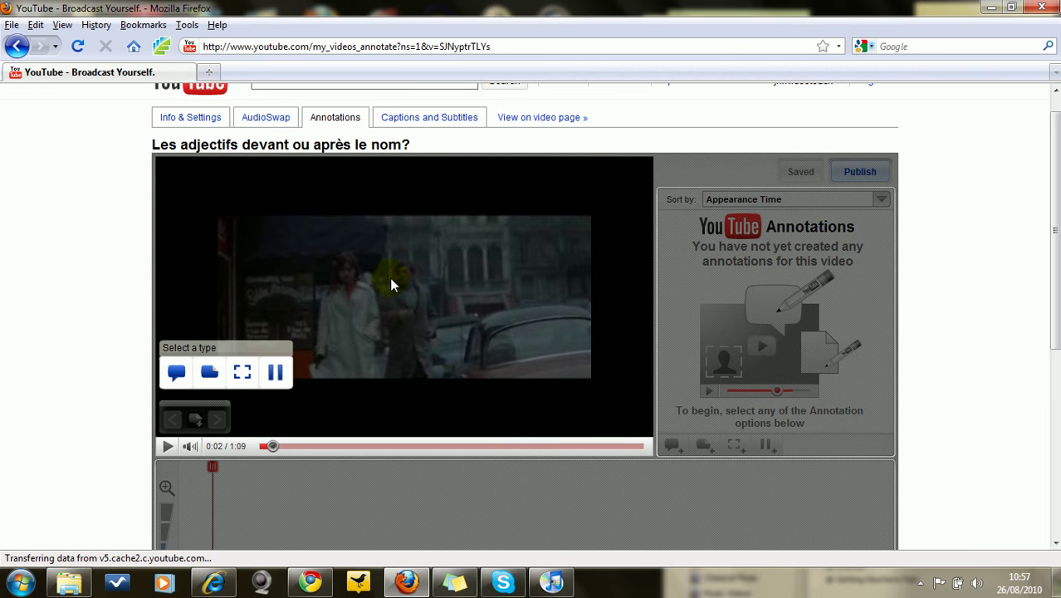
- Add a widened, empty note timed 0:02.4 to 0:07.4 and start editing it
click(208, 376)
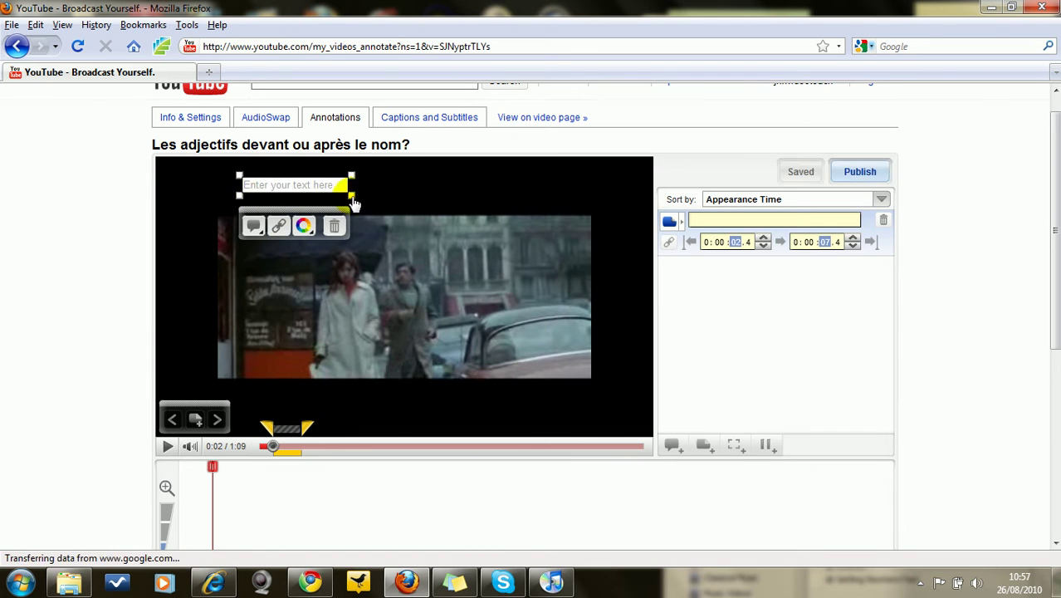
drag(352, 197, 447, 211)
click(269, 192)
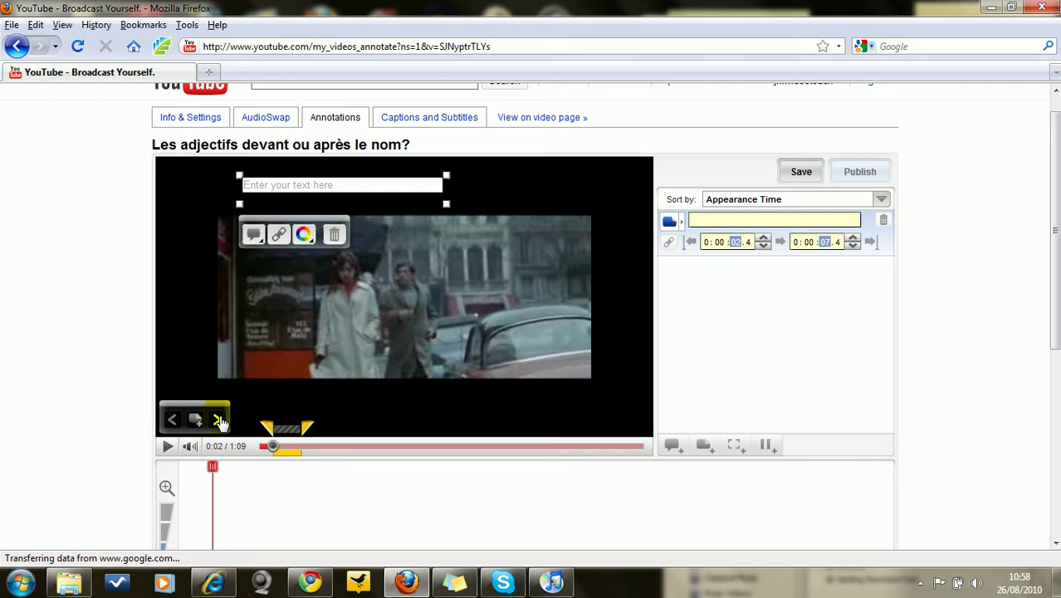
- At 0:04, type 'Pourquoi vous m'attendez pas?' into the note and drag it to the video's bottom
click(167, 446)
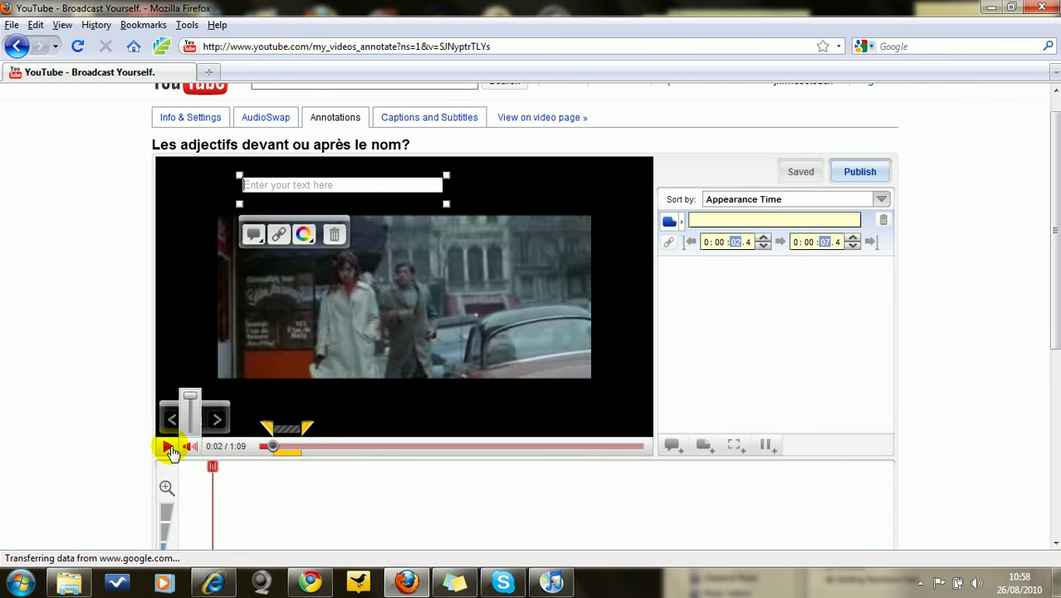
click(167, 445)
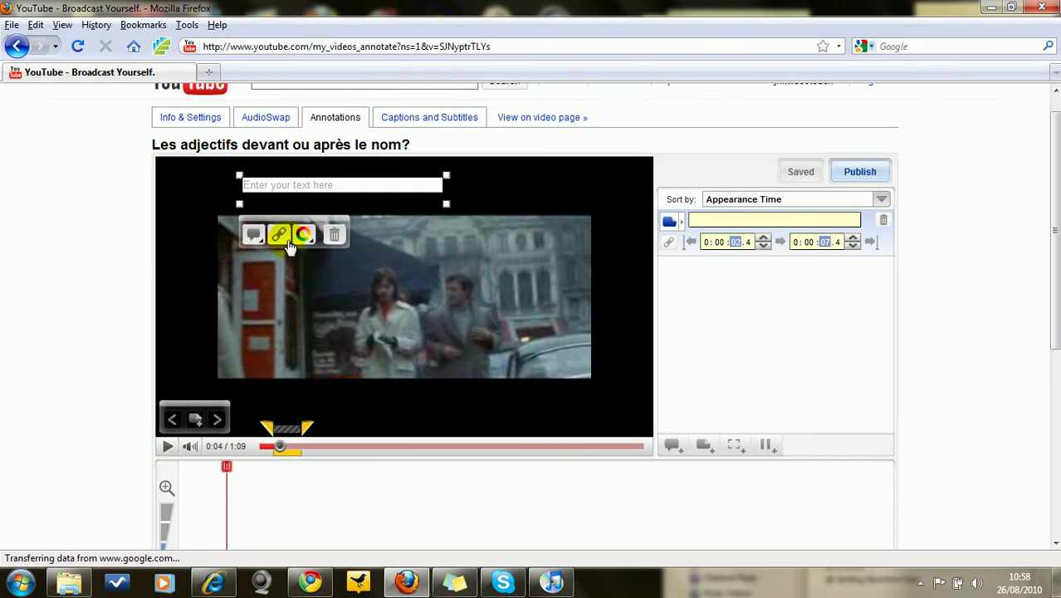
click(309, 185)
text(Pourquoi vous m'a)
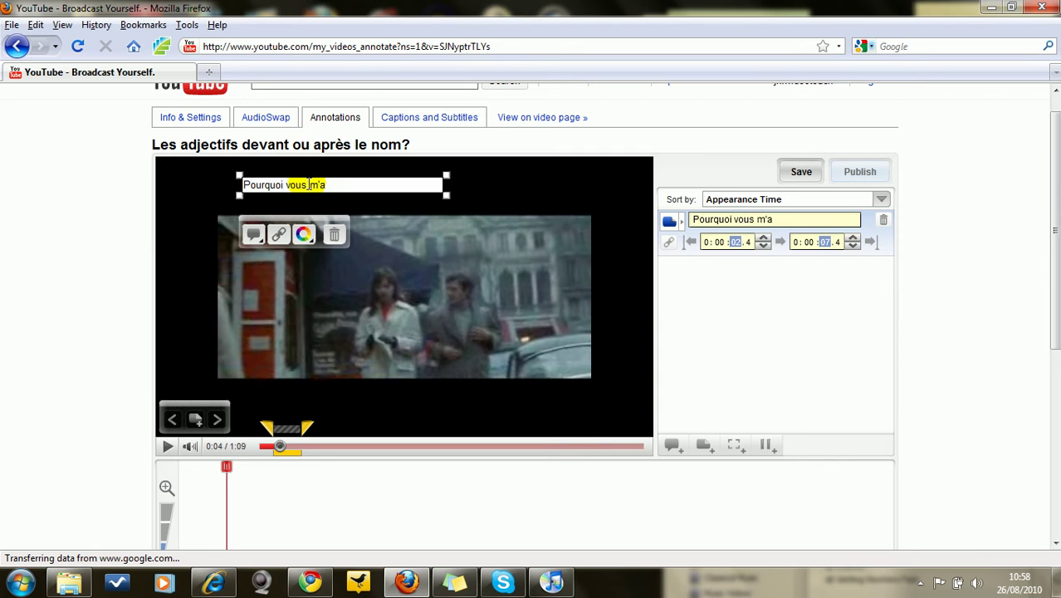
text(ttendez pas?)
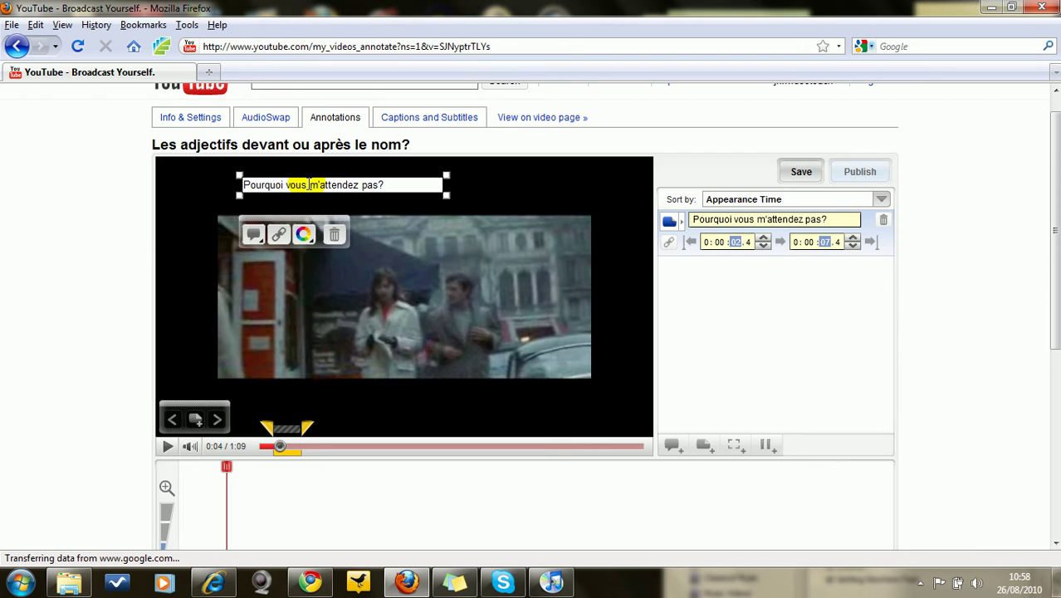
mouse_move(320, 185)
mouse_down()
mouse_move(347, 185)
mouse_move(419, 279)
mouse_move(466, 409)
mouse_move(463, 440)
mouse_move(472, 423)
mouse_move(456, 422)
mouse_move(469, 424)
mouse_up()
- Shorten the first note so it ends at 0:03.8
click(332, 446)
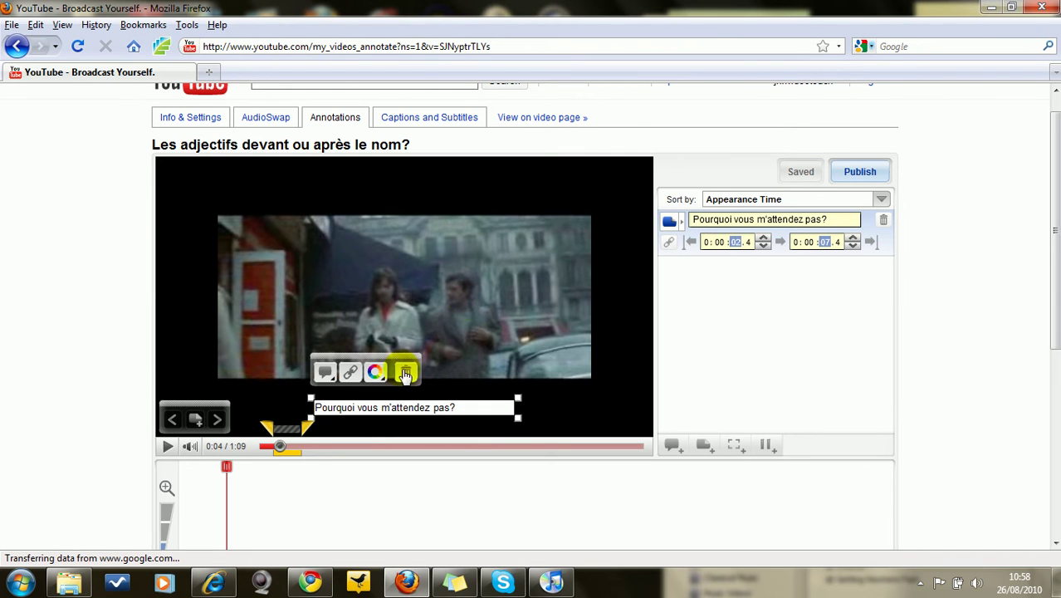
mouse_move(308, 432)
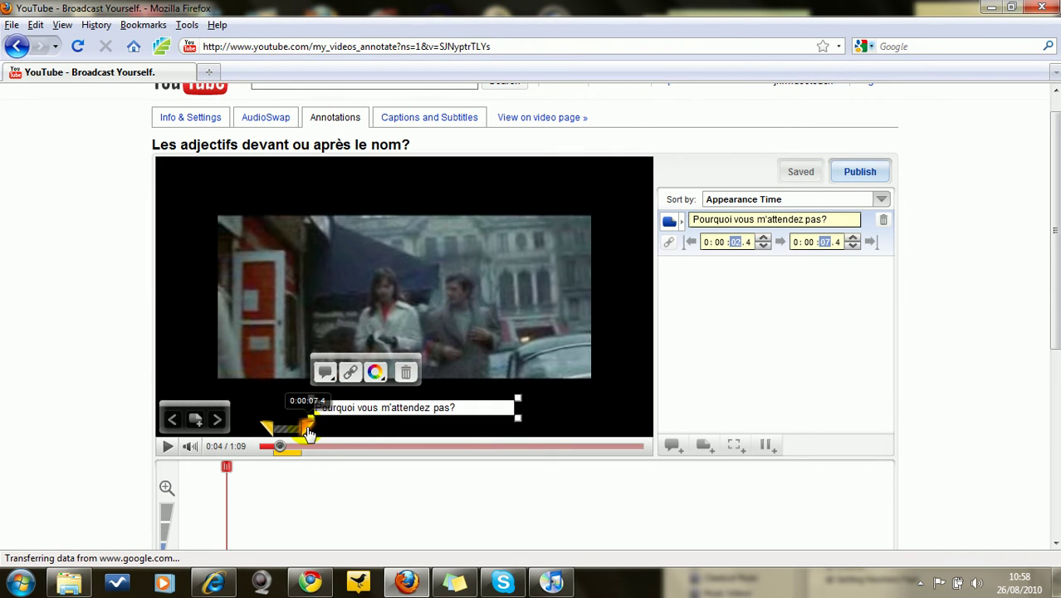
drag(308, 431, 278, 434)
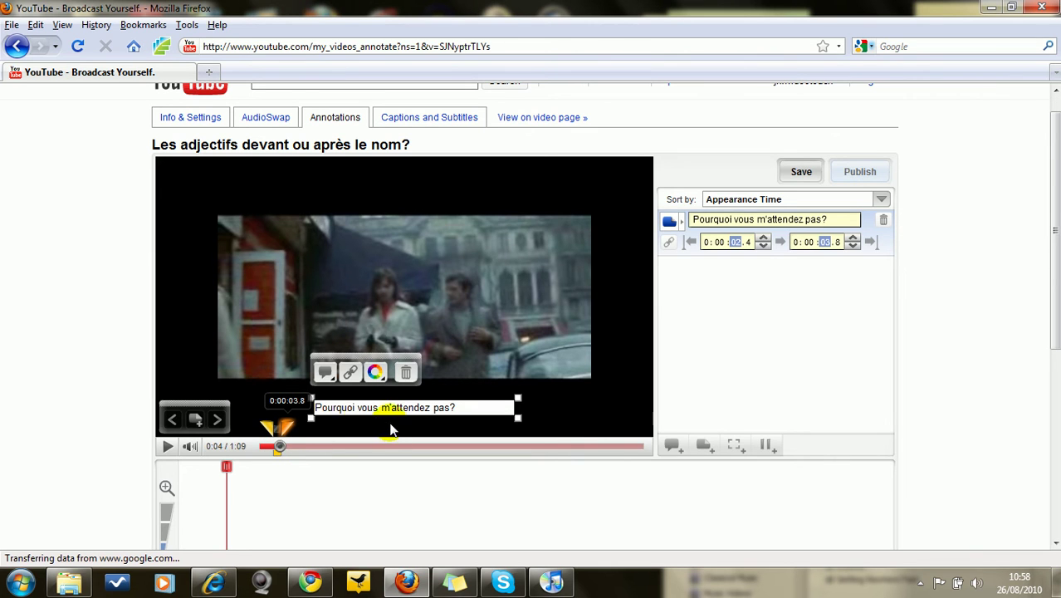
- Replay the opening seconds repeatedly to check the first note's timing and position
click(167, 449)
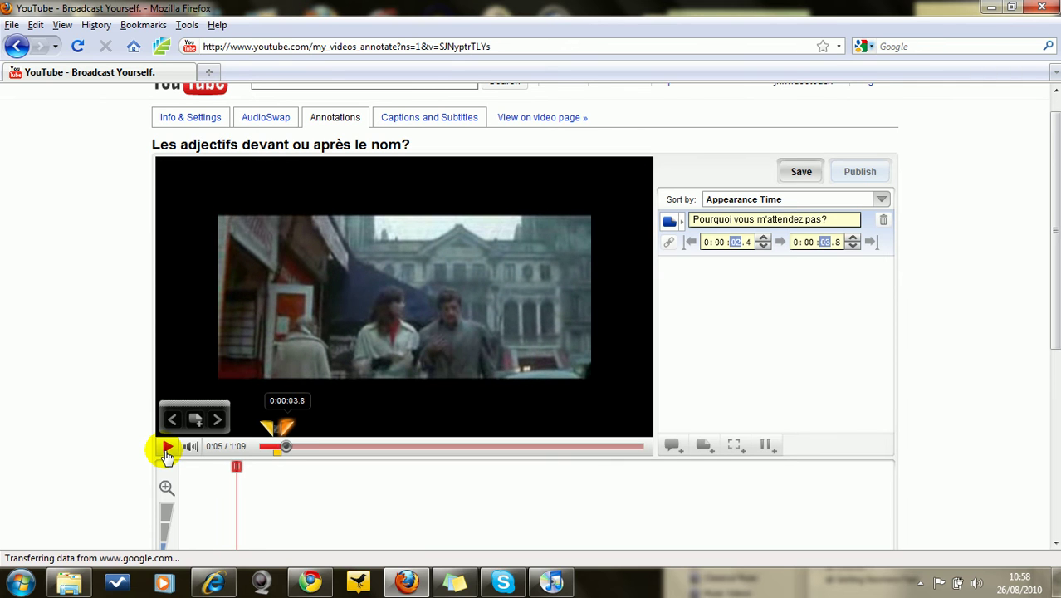
click(284, 449)
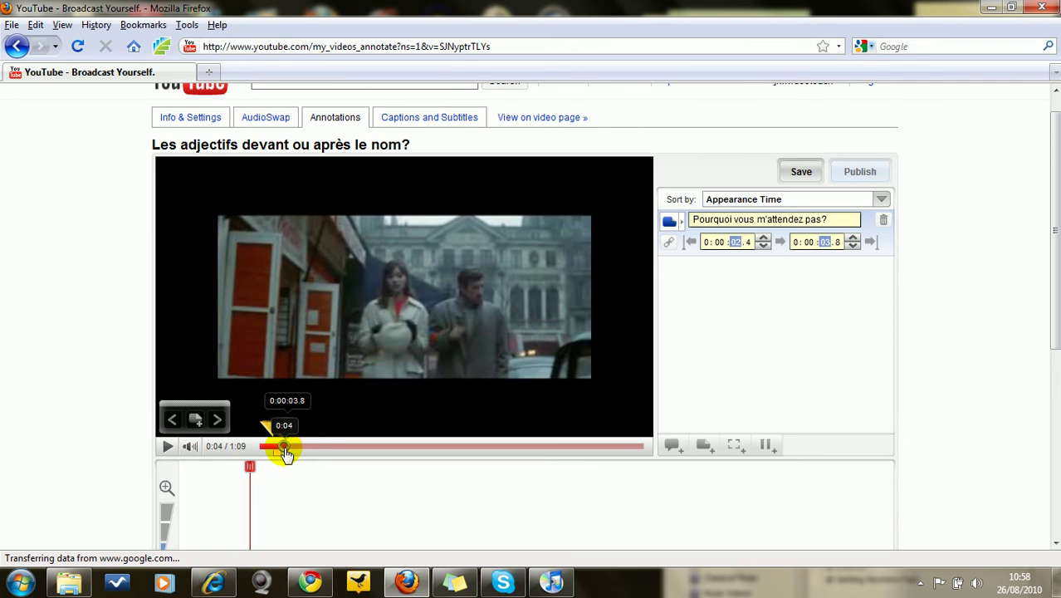
click(167, 448)
click(167, 448)
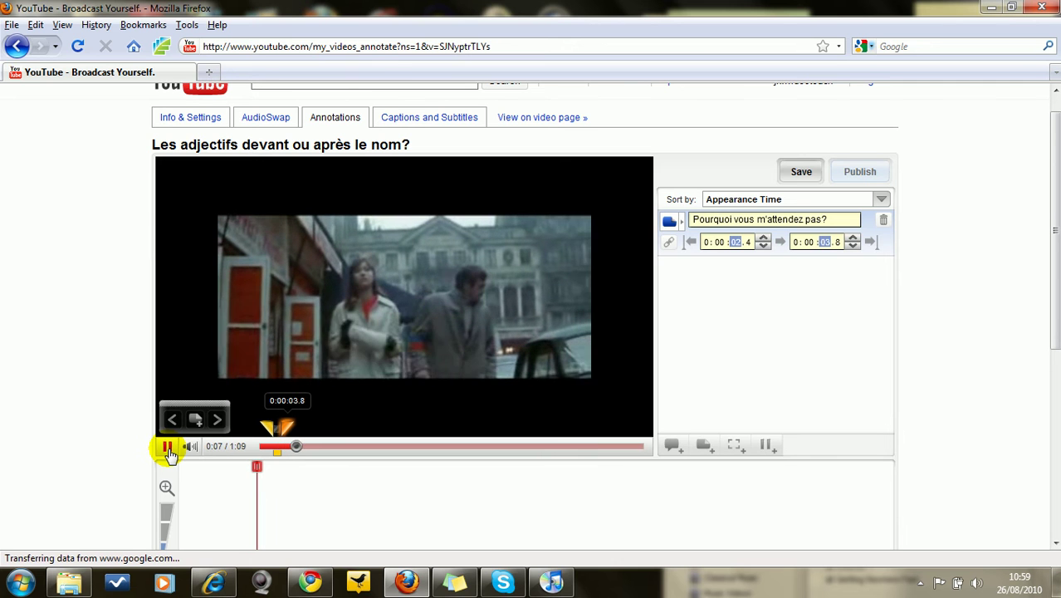
click(168, 449)
click(278, 450)
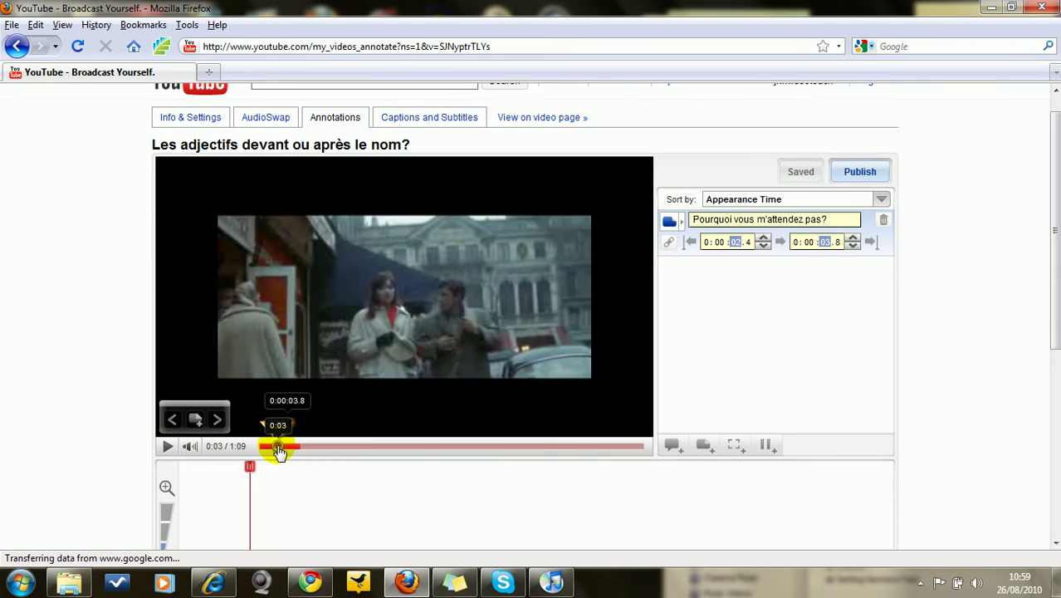
click(168, 449)
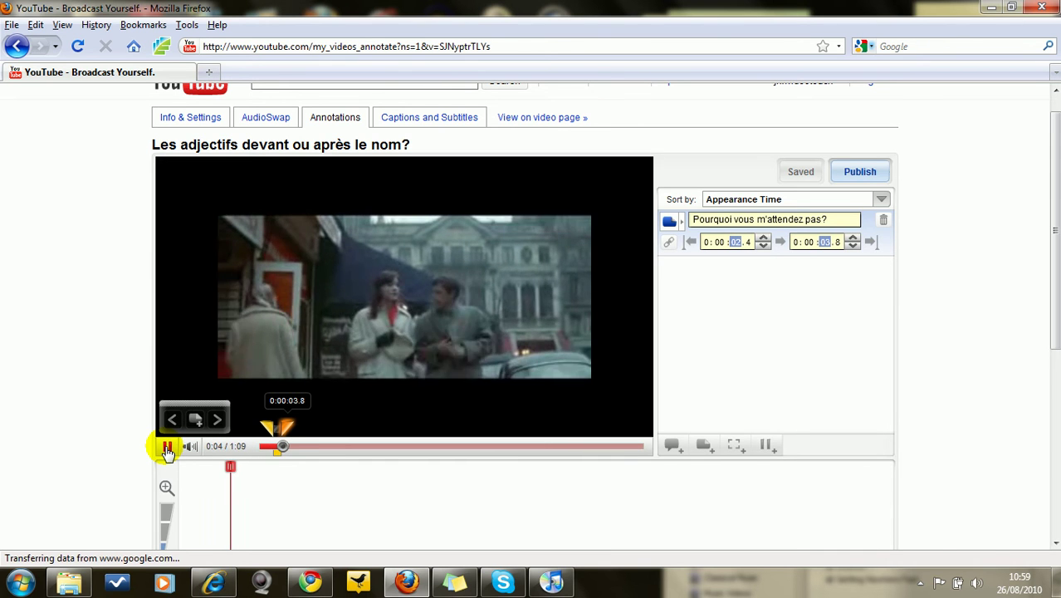
click(168, 449)
click(281, 449)
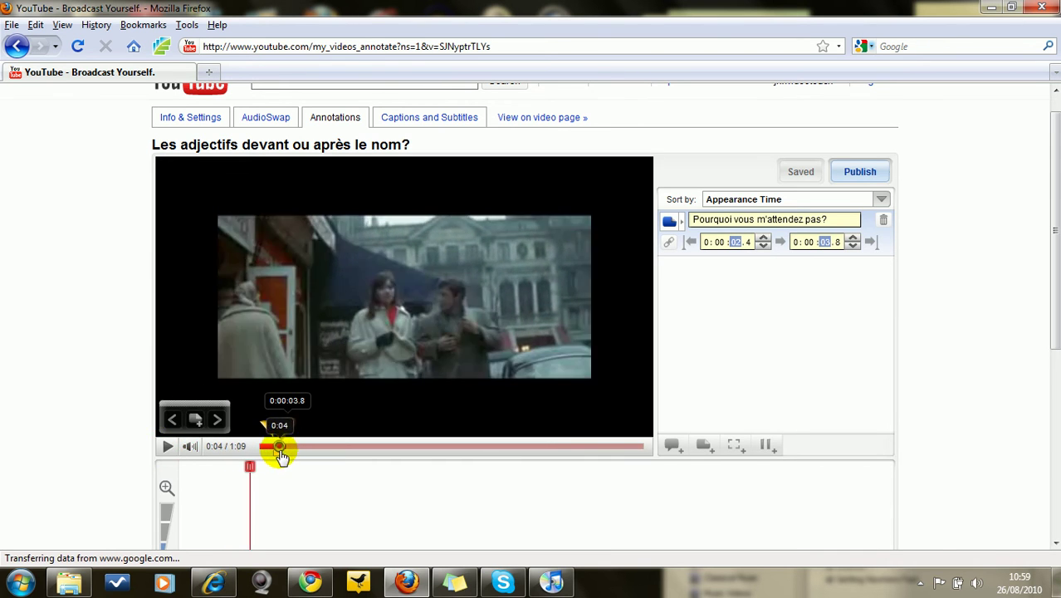
click(167, 449)
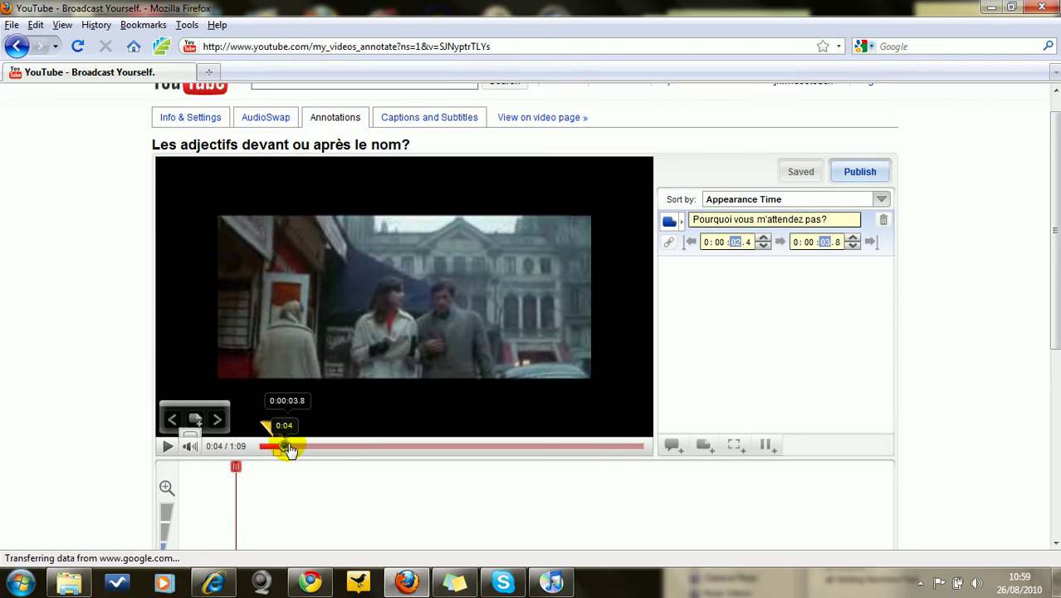
drag(284, 447, 277, 452)
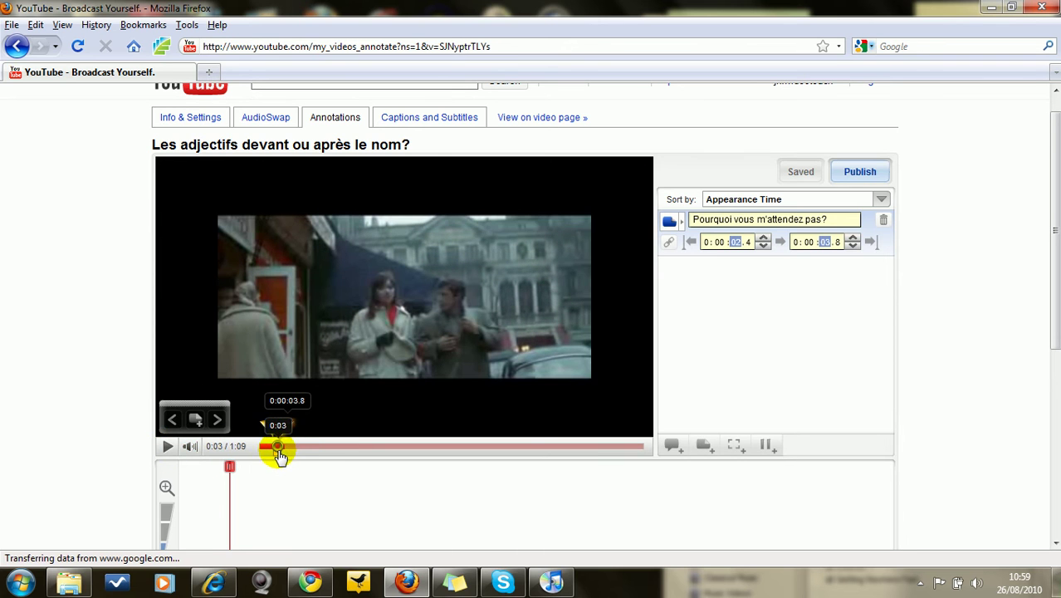
click(167, 449)
click(168, 449)
drag(298, 451, 267, 450)
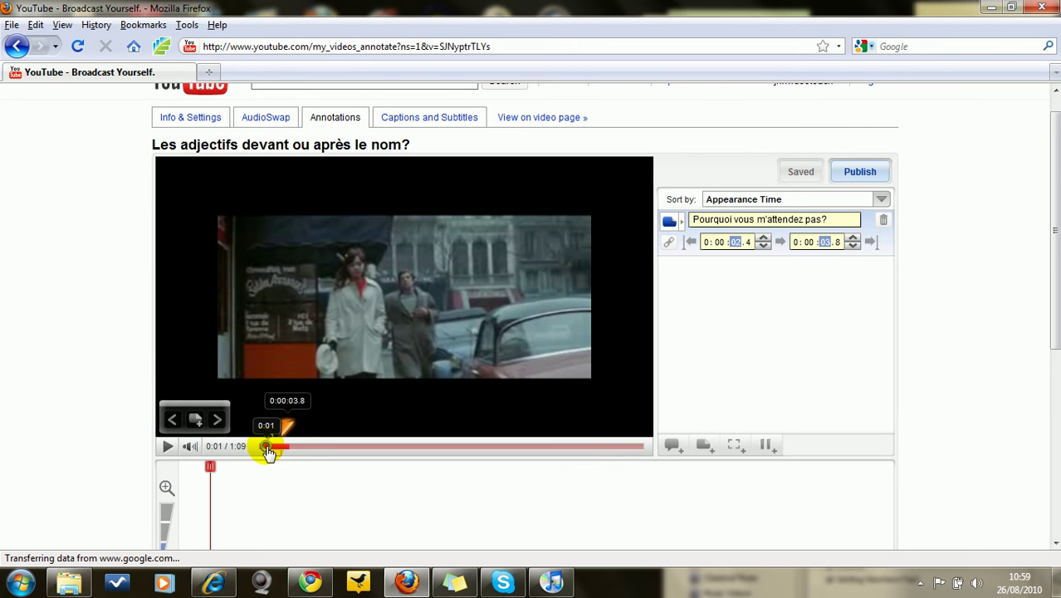
click(167, 449)
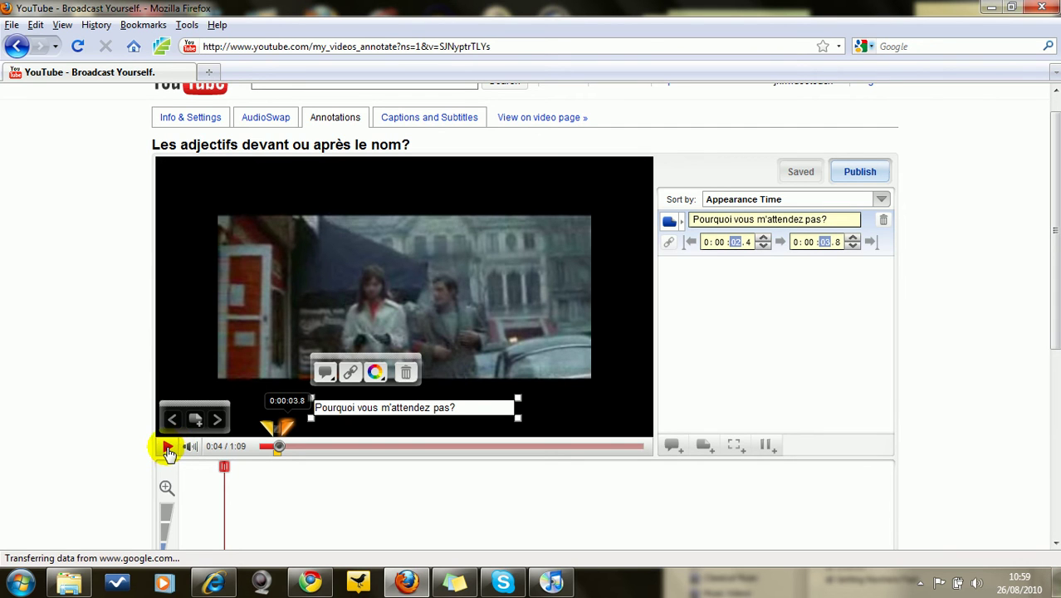
- Add a second, widened note starting at 0:03.9
click(167, 449)
click(169, 448)
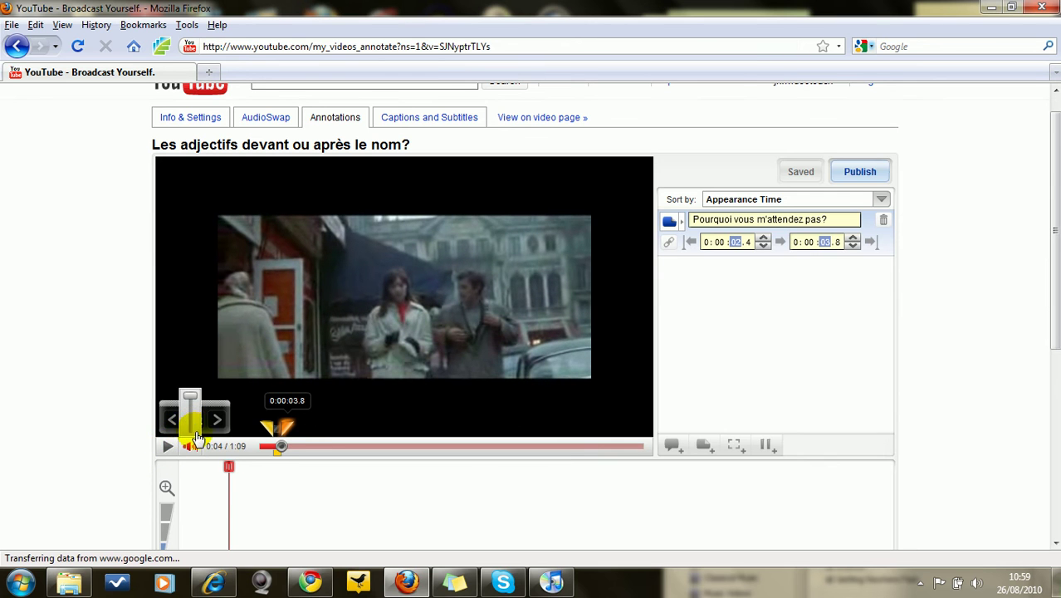
click(204, 421)
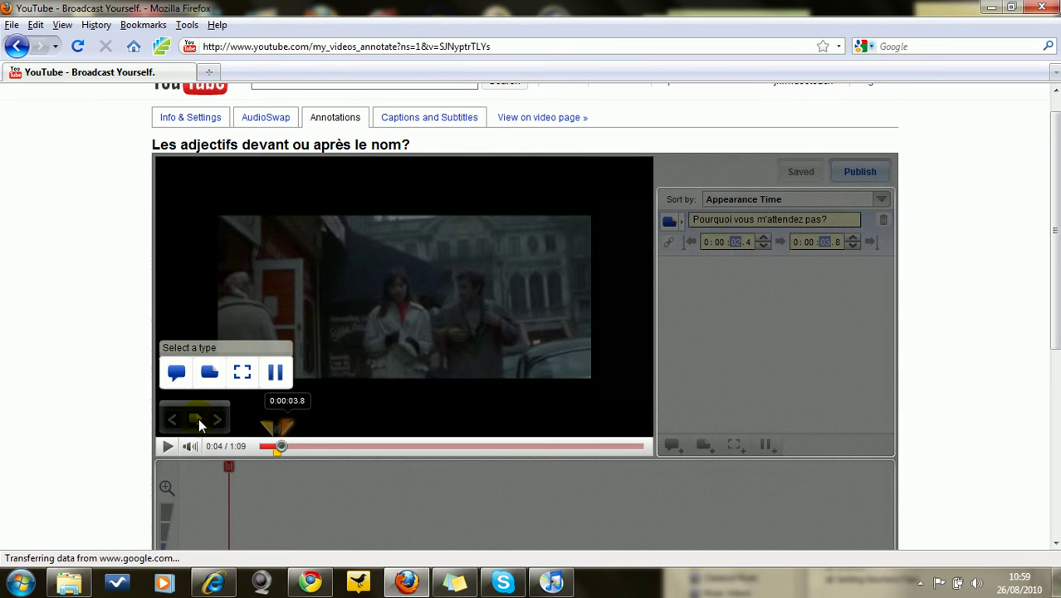
click(208, 372)
click(344, 189)
drag(407, 203, 484, 200)
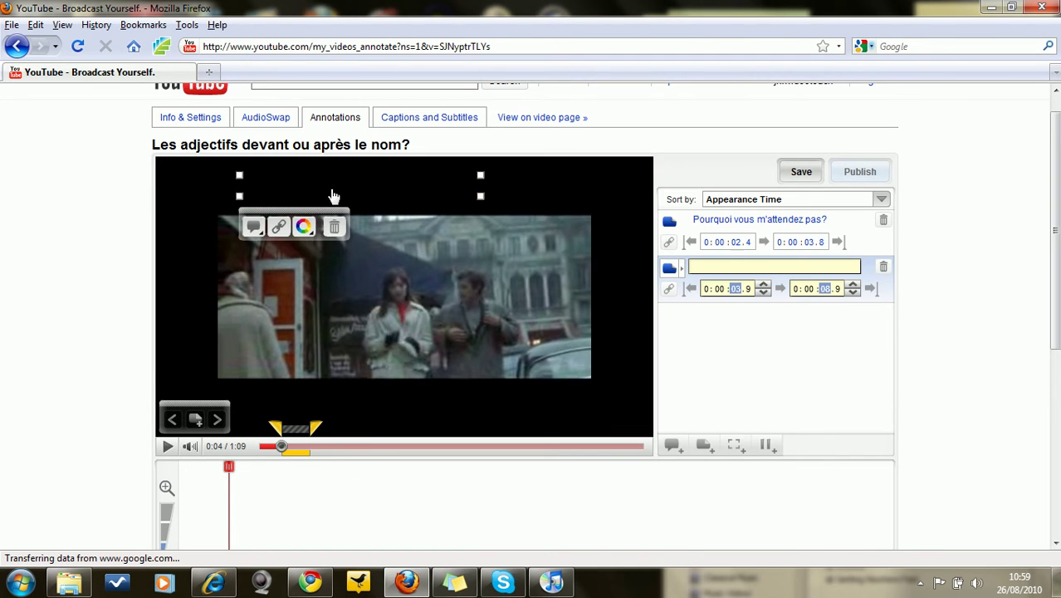
- End the second note at 0:06.6, type 'Parce que j'ai des choses importantes à faire.' and move it to the bottom
click(167, 447)
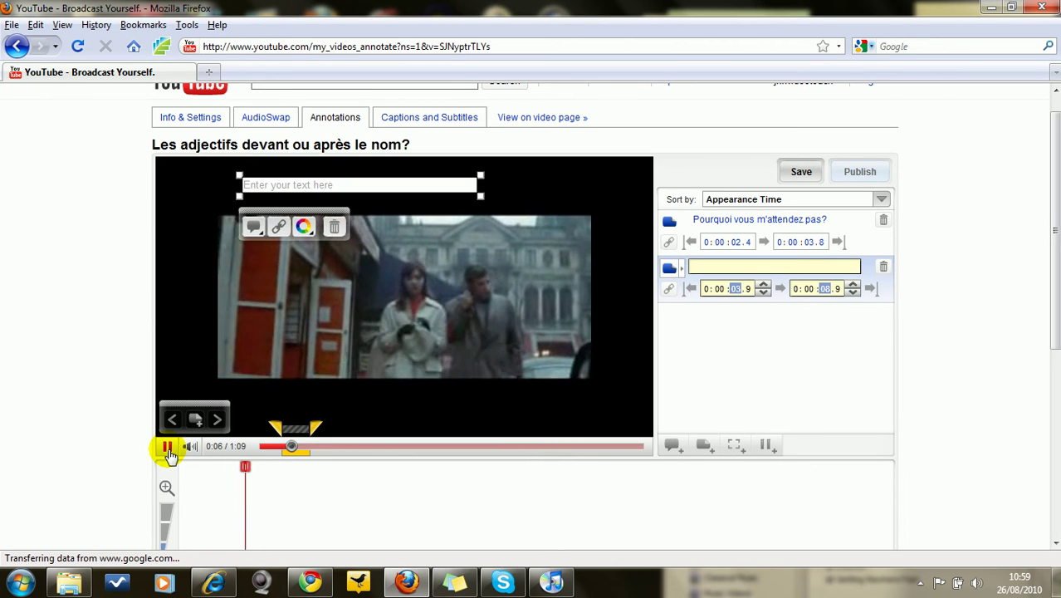
click(166, 448)
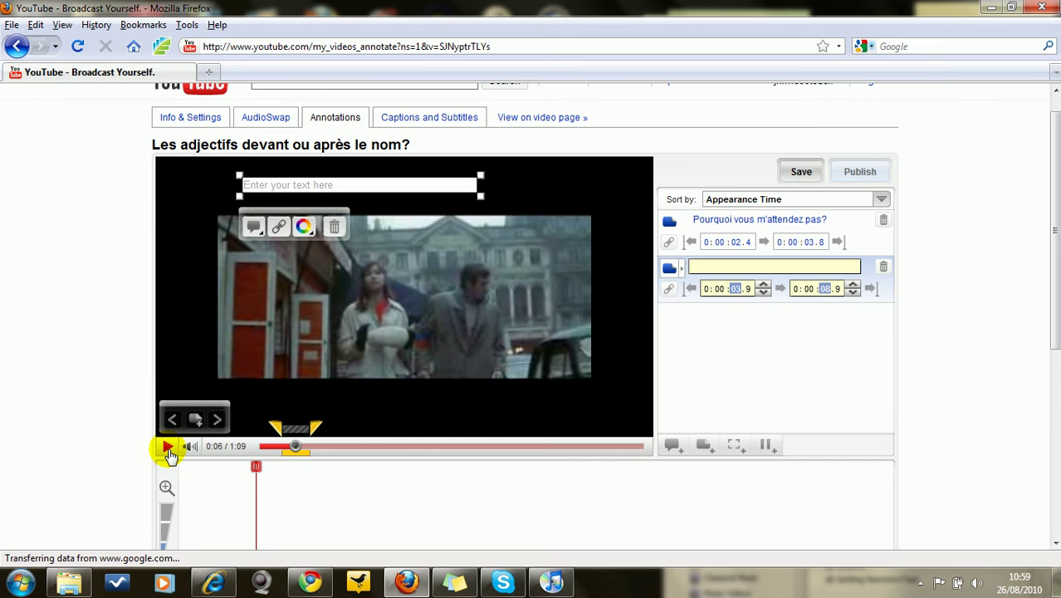
drag(315, 428, 293, 437)
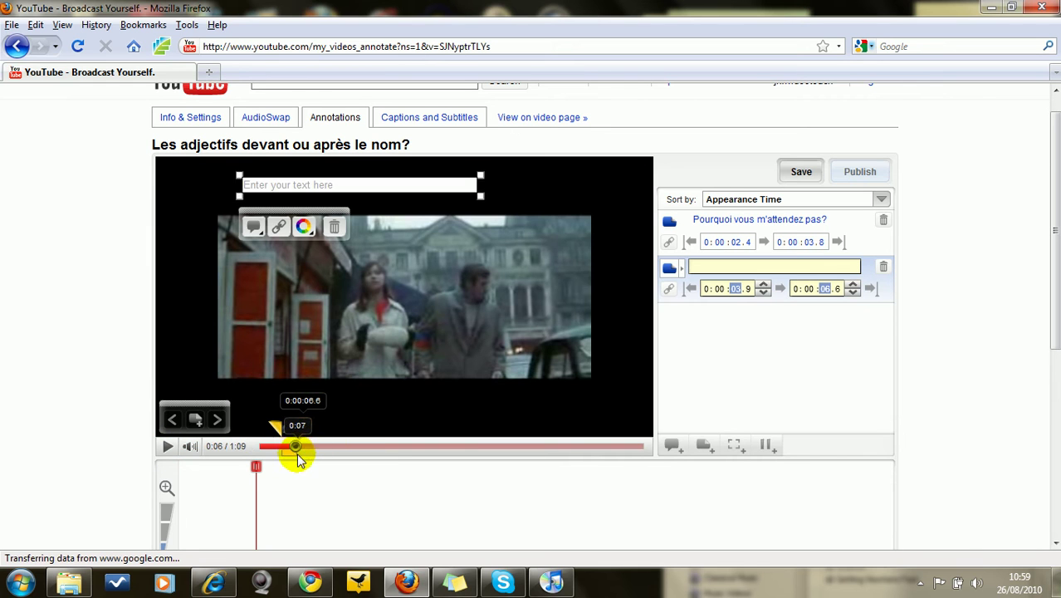
click(308, 186)
text(Par)
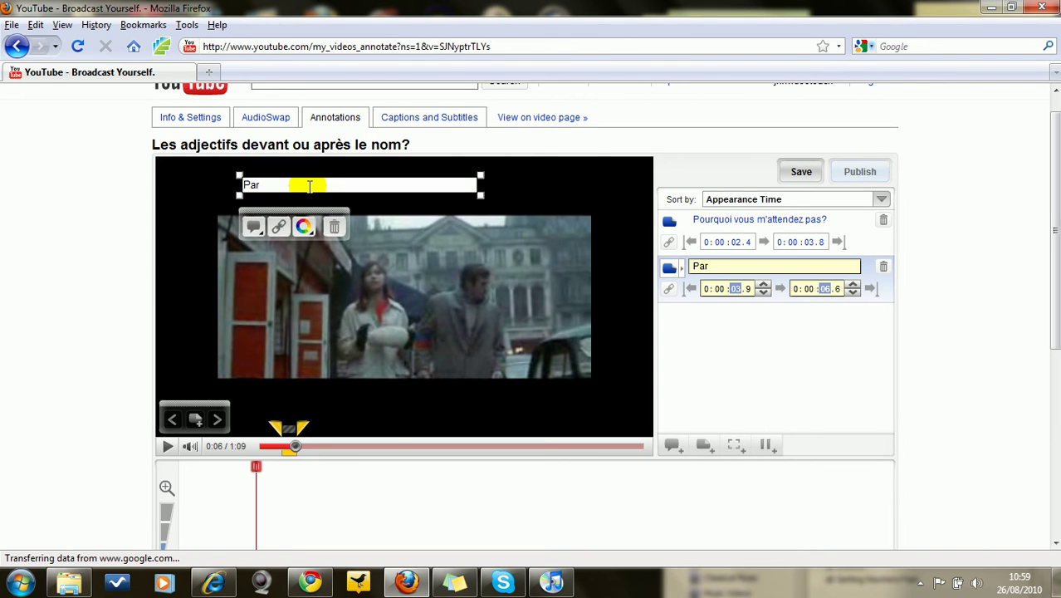
text(ce que j'ai des choses importantes)
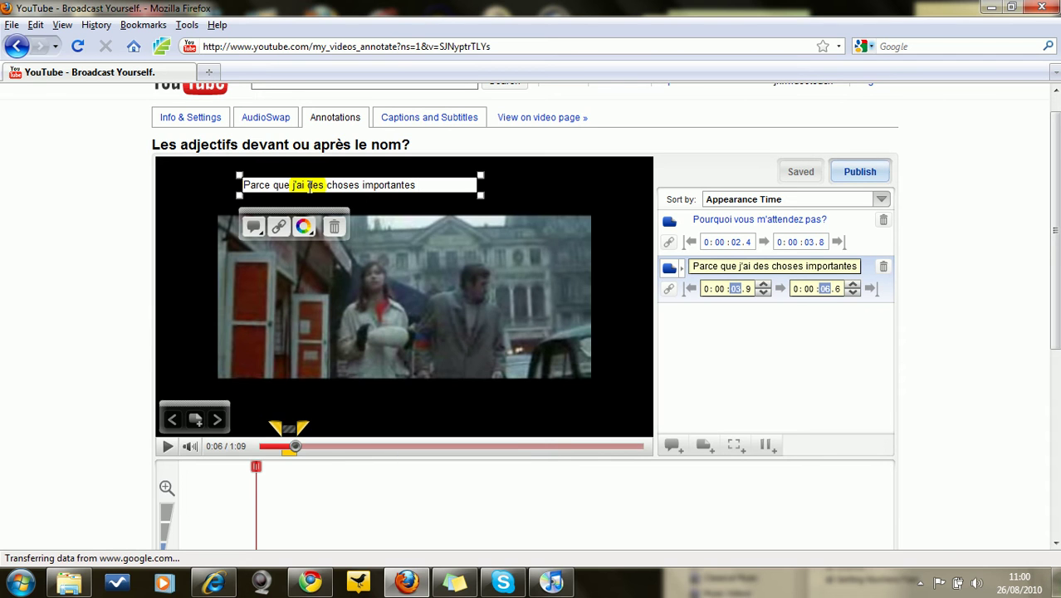
text( à faire)
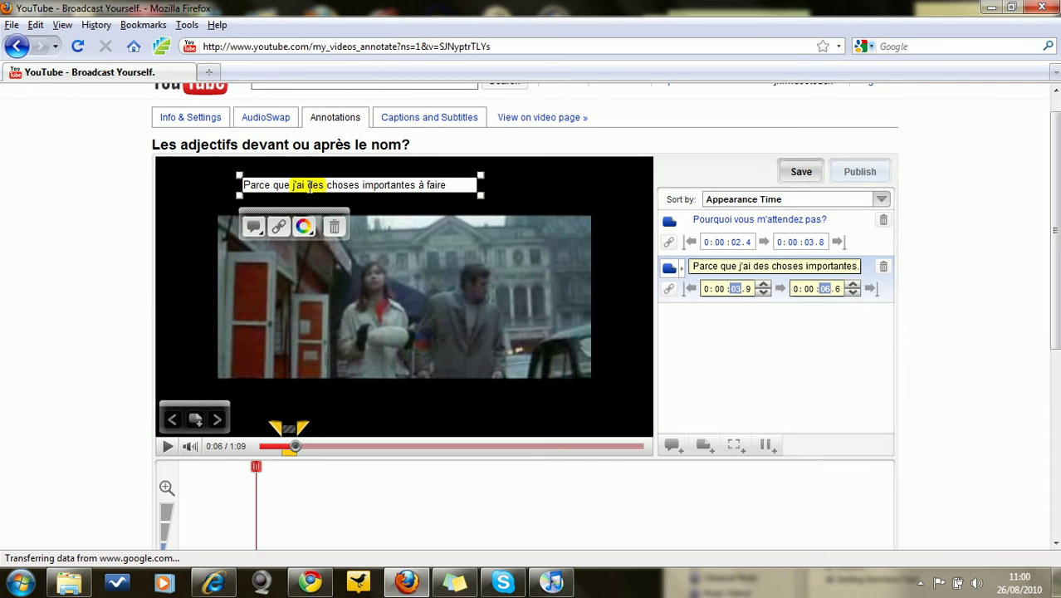
text(.)
click(445, 437)
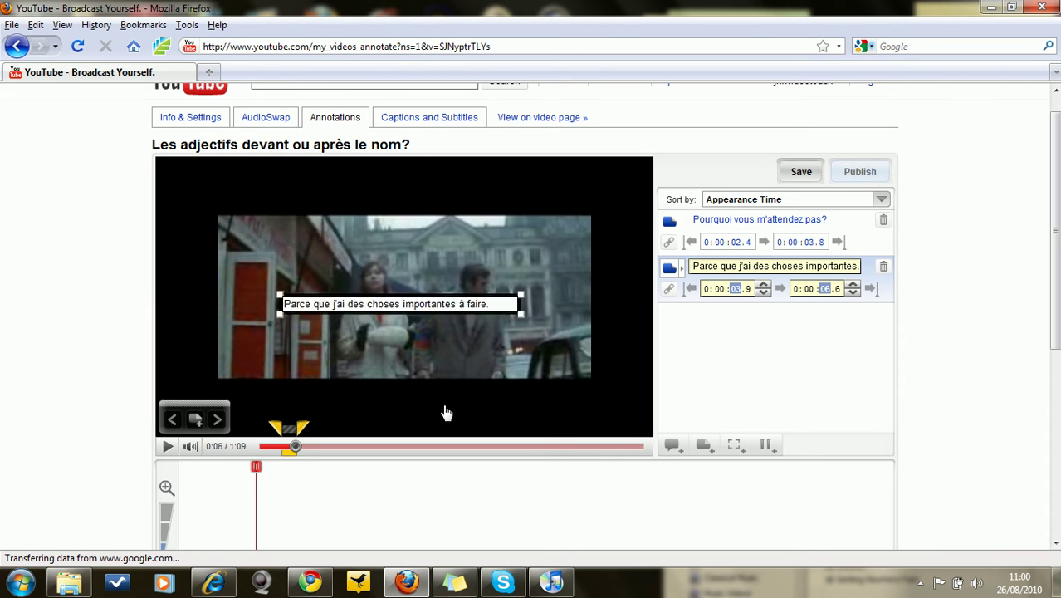
mouse_move(445, 437)
mouse_down()
mouse_move(441, 458)
mouse_move(446, 431)
mouse_up()
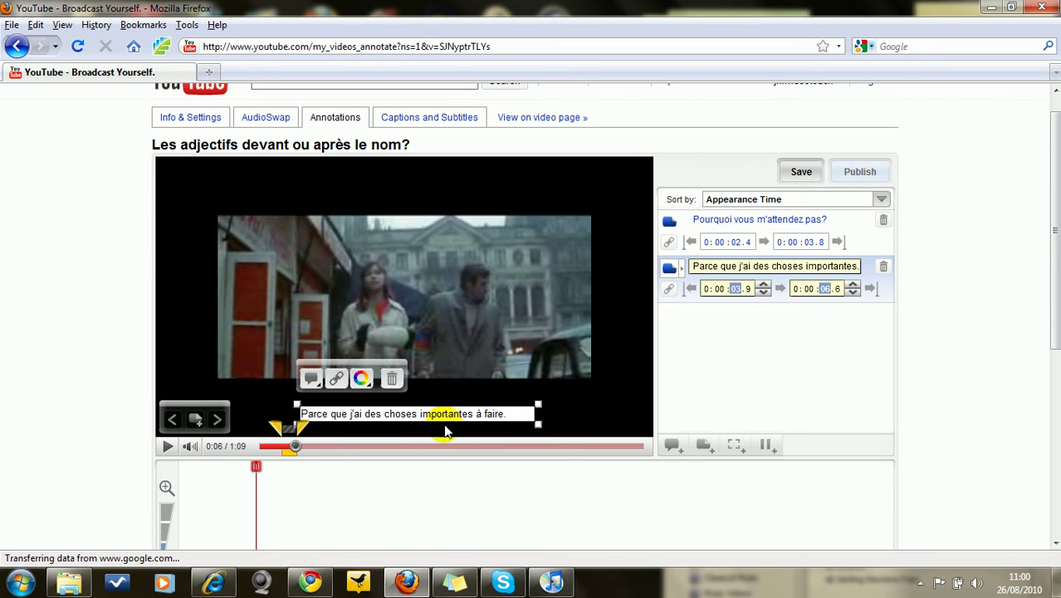
- Add a widened third note spanning 0:06.5 to 0:11.5 and play the video to 0:10
click(199, 420)
click(209, 372)
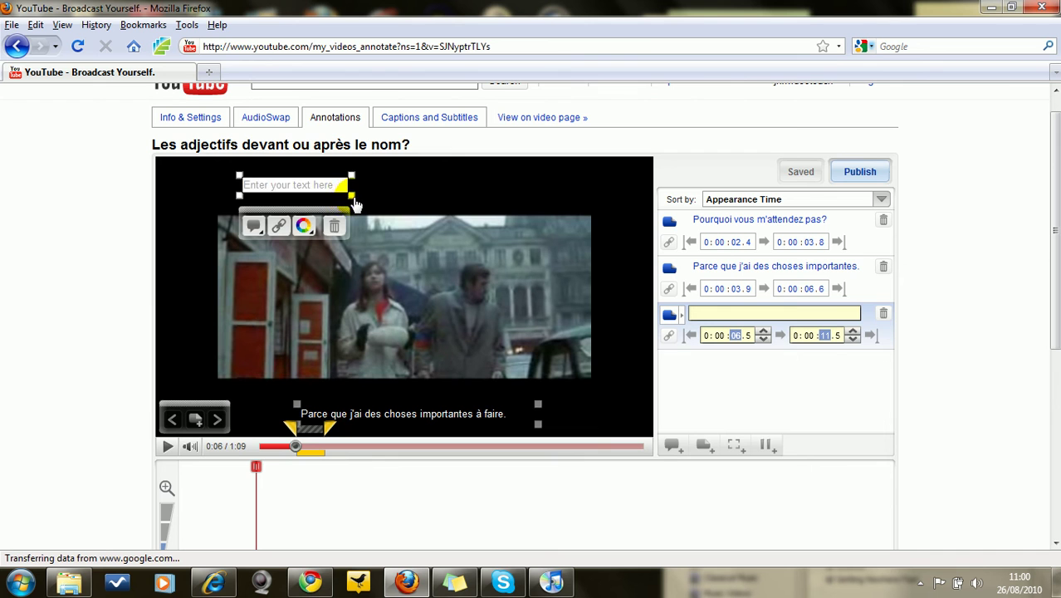
drag(354, 203, 406, 205)
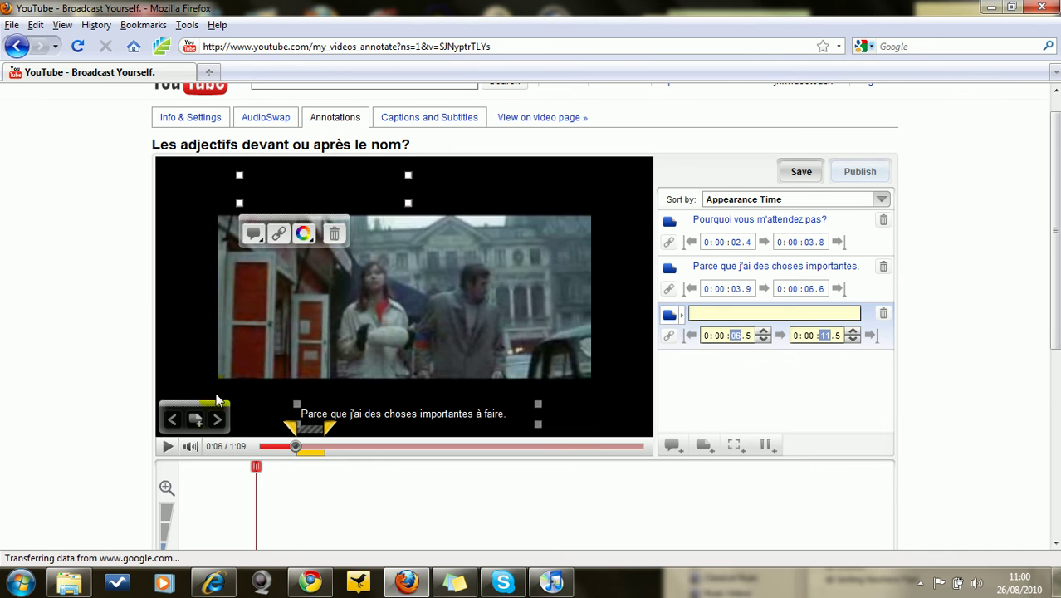
click(167, 448)
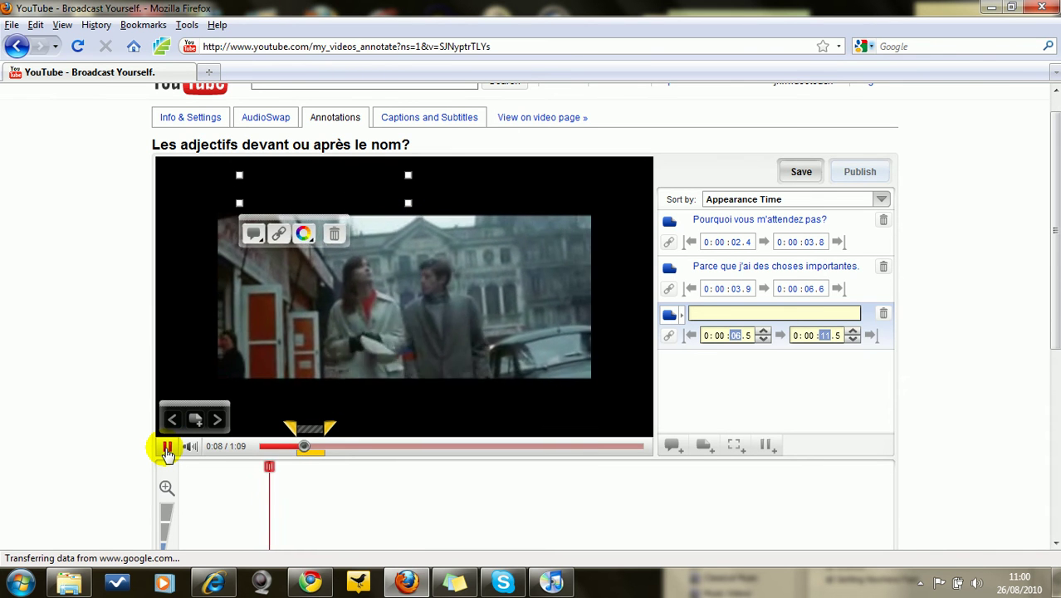
click(167, 448)
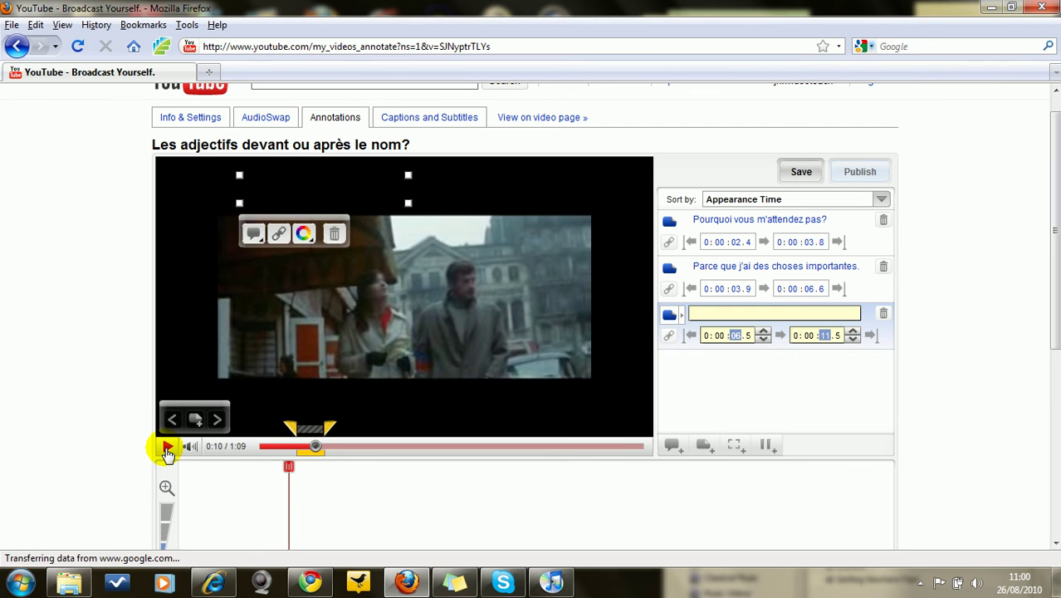
- Delay the third note's start to 0:07.5 and type 'Vous trouvez pas que c'est important que je vous fasse la cour.'
click(289, 188)
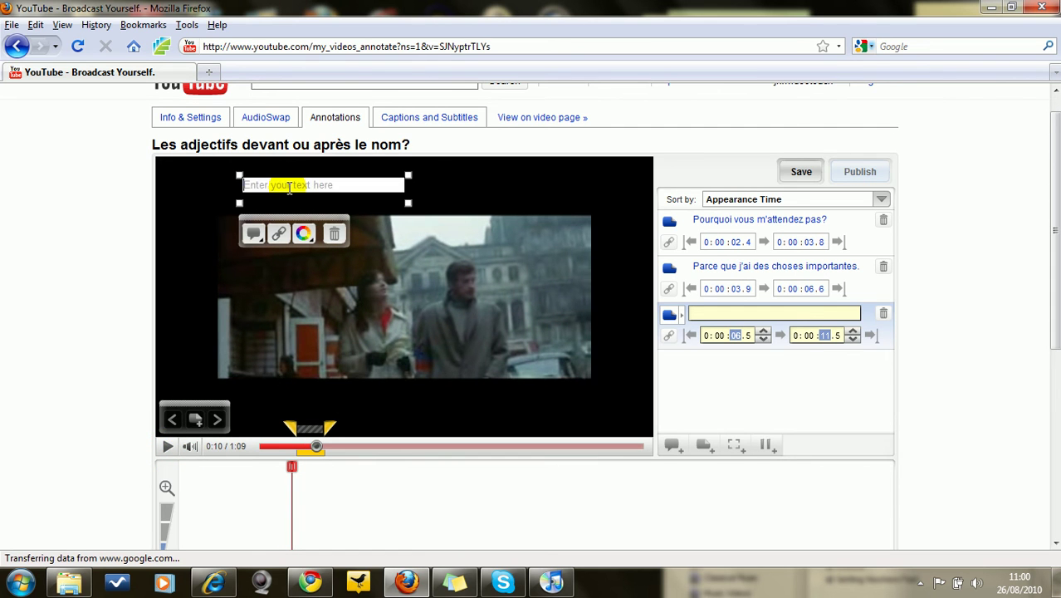
drag(291, 428, 301, 431)
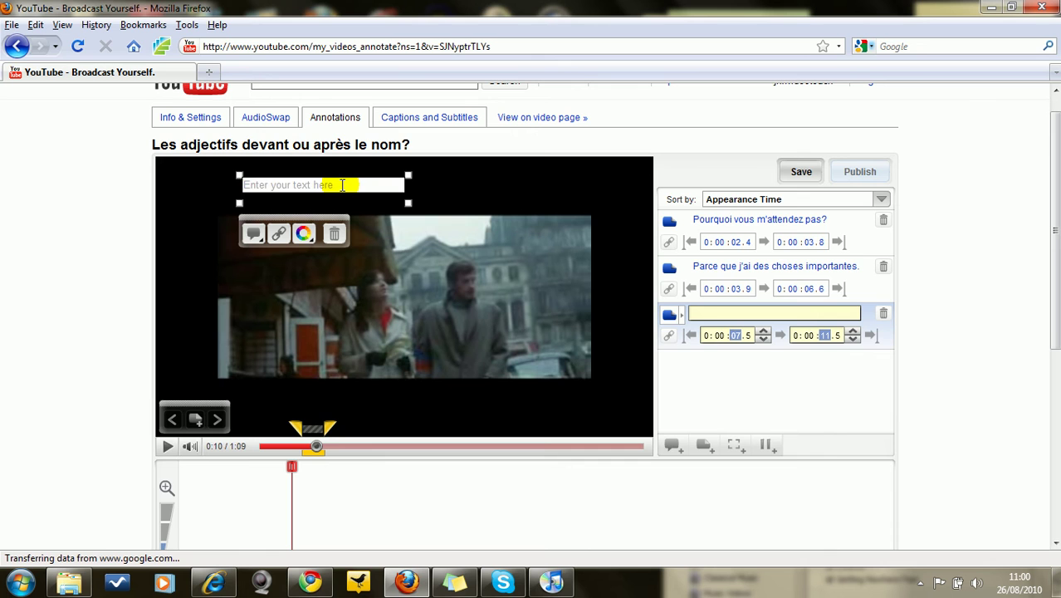
text(Vous trouve)
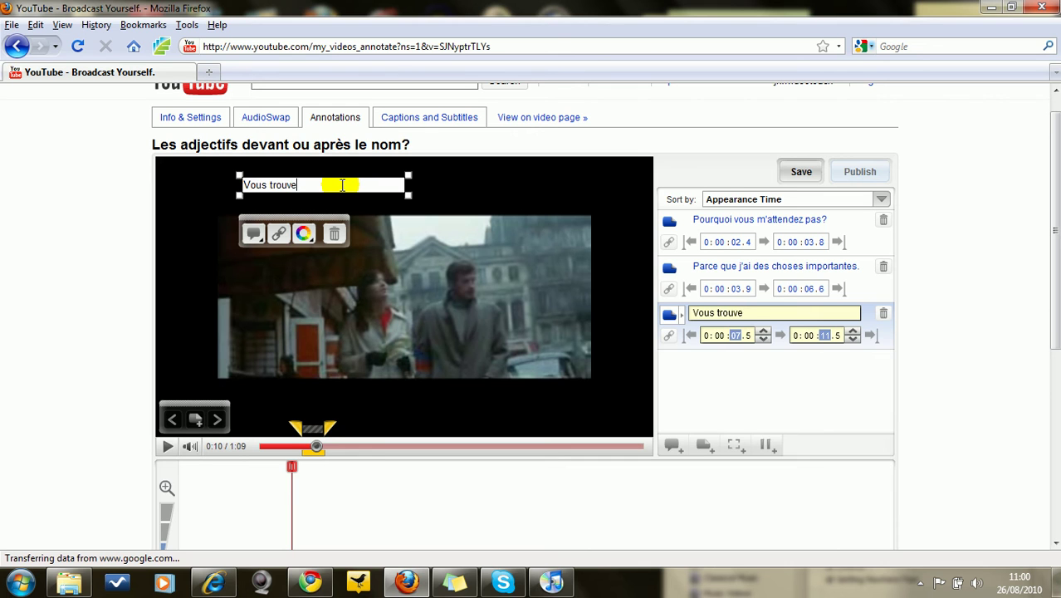
text(z pas qw)
text(e c'est im)
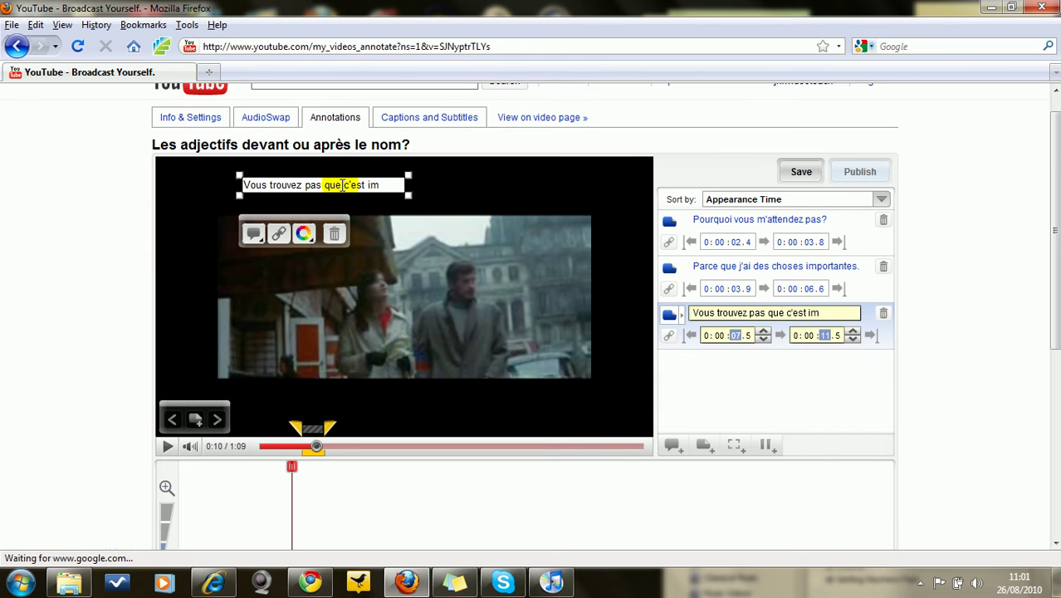
text(portant que je vous fasse la c)
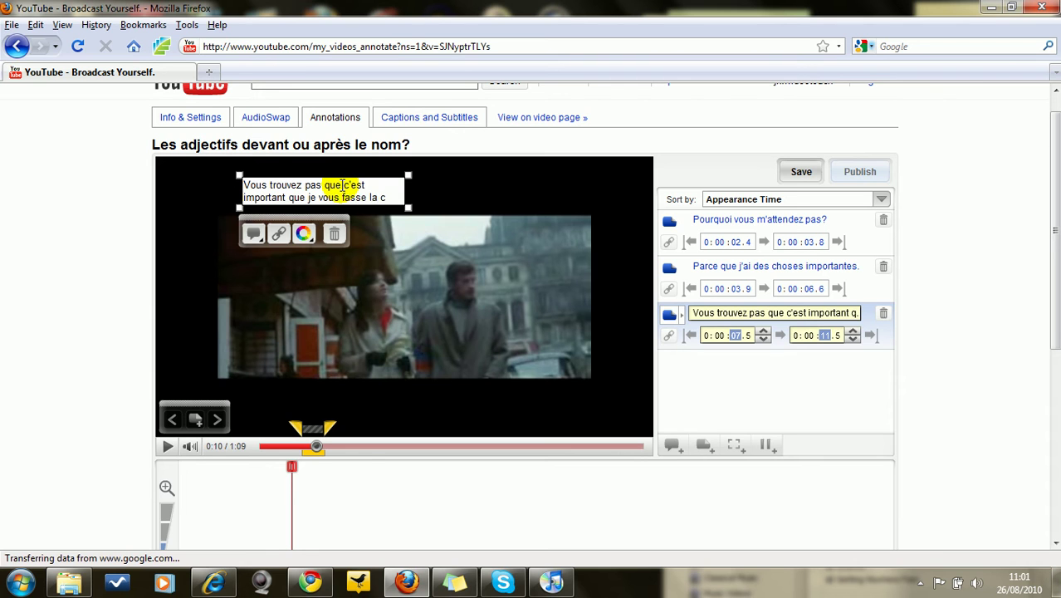
text(.)
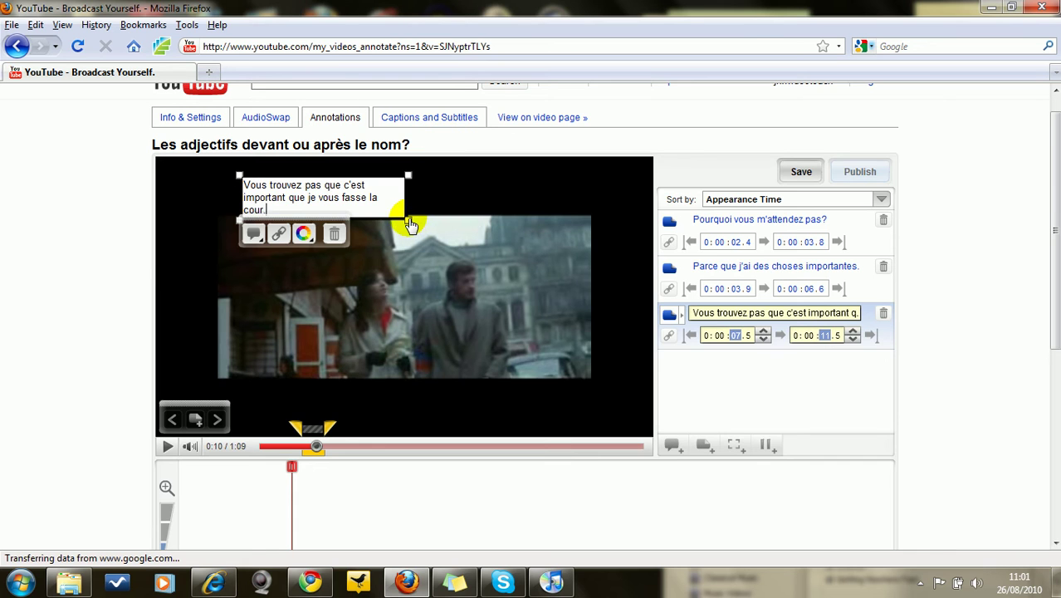
- Widen the third note to one line, move it to the video's bottom, and end it at 0:10.3
mouse_move(409, 223)
mouse_down()
mouse_move(558, 219)
mouse_move(526, 216)
mouse_move(544, 207)
mouse_up()
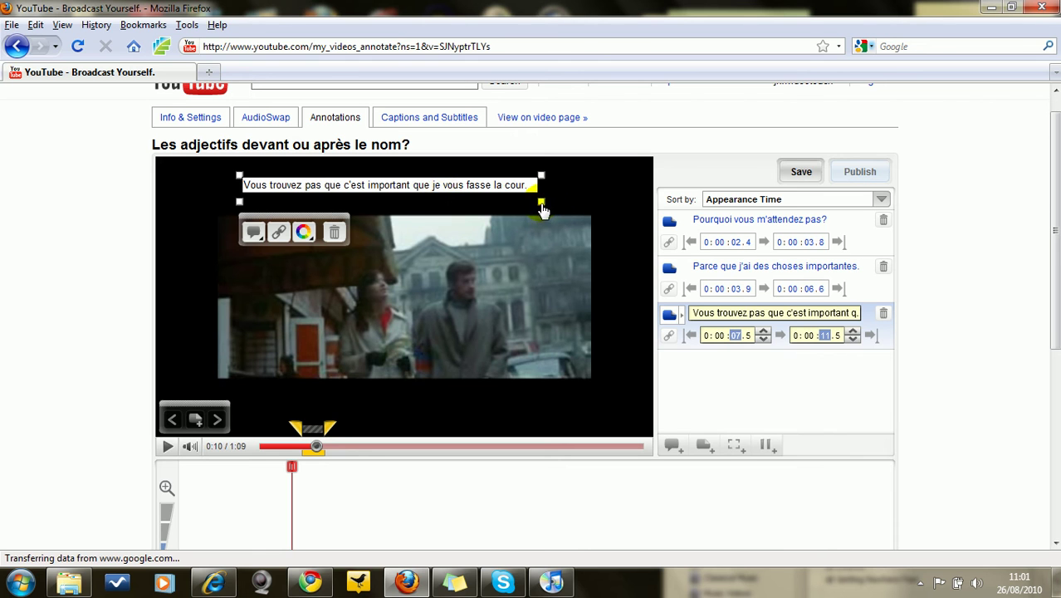
mouse_move(445, 204)
mouse_down()
mouse_move(458, 410)
mouse_move(474, 439)
mouse_move(489, 438)
mouse_move(467, 435)
mouse_up()
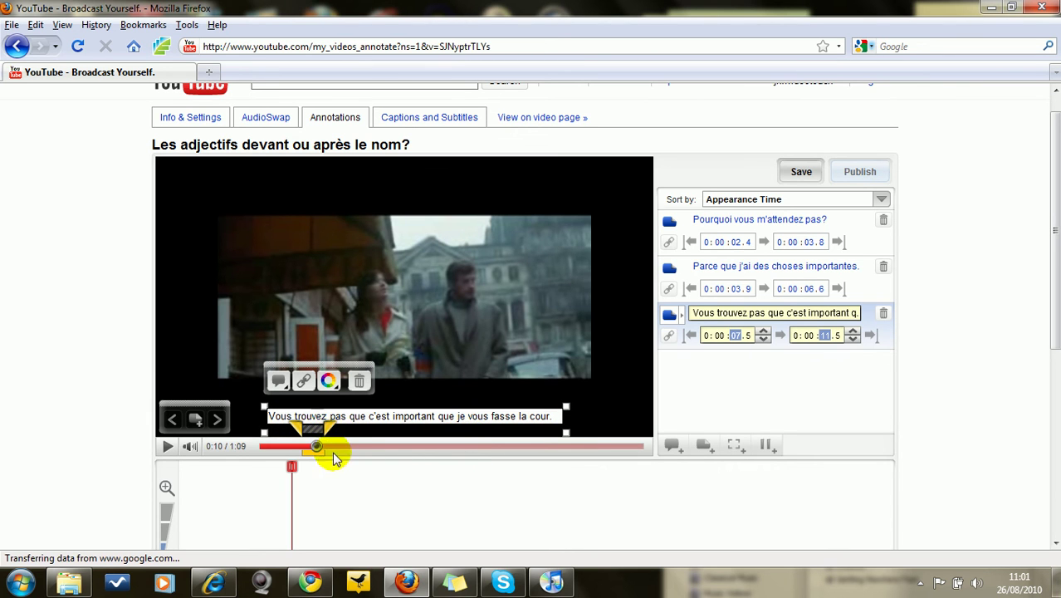
mouse_move(333, 446)
mouse_down()
mouse_move(322, 427)
mouse_move(311, 433)
mouse_up()
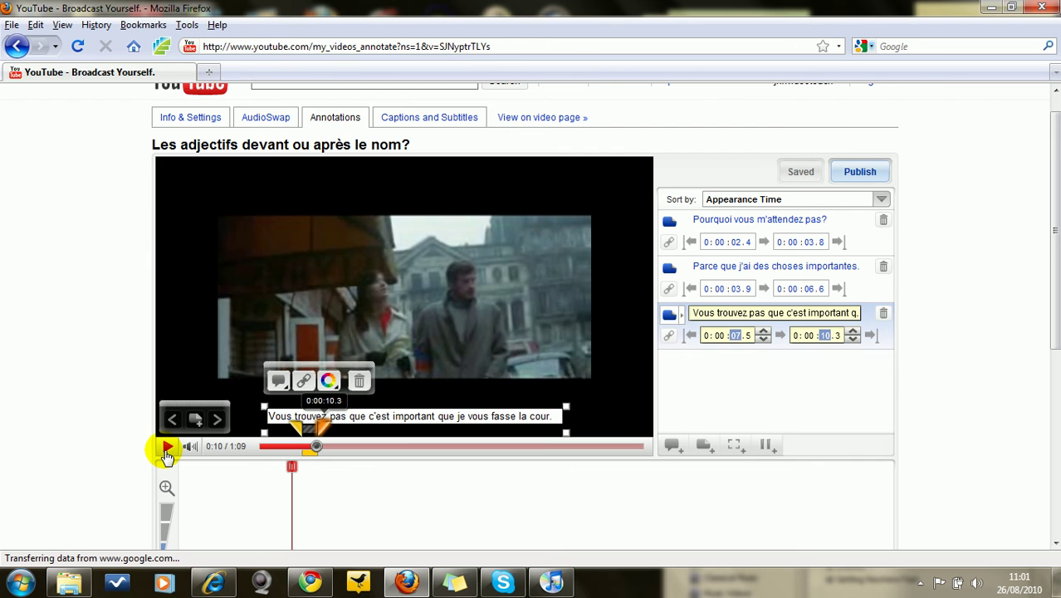
- Replay and scrub the video around 0:08–0:10 to check the third note's timing, then pause
click(167, 448)
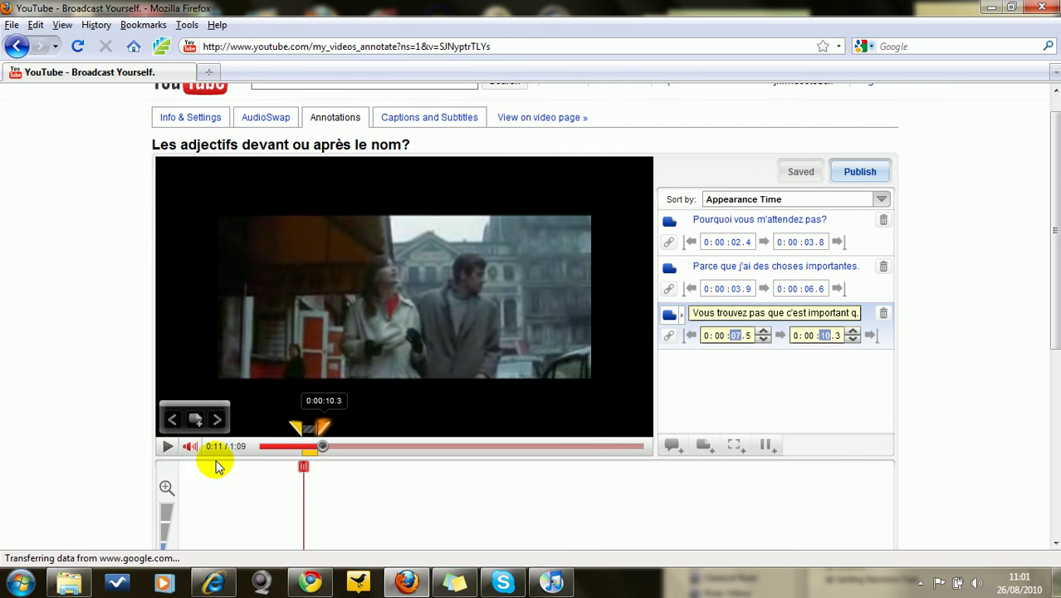
click(315, 448)
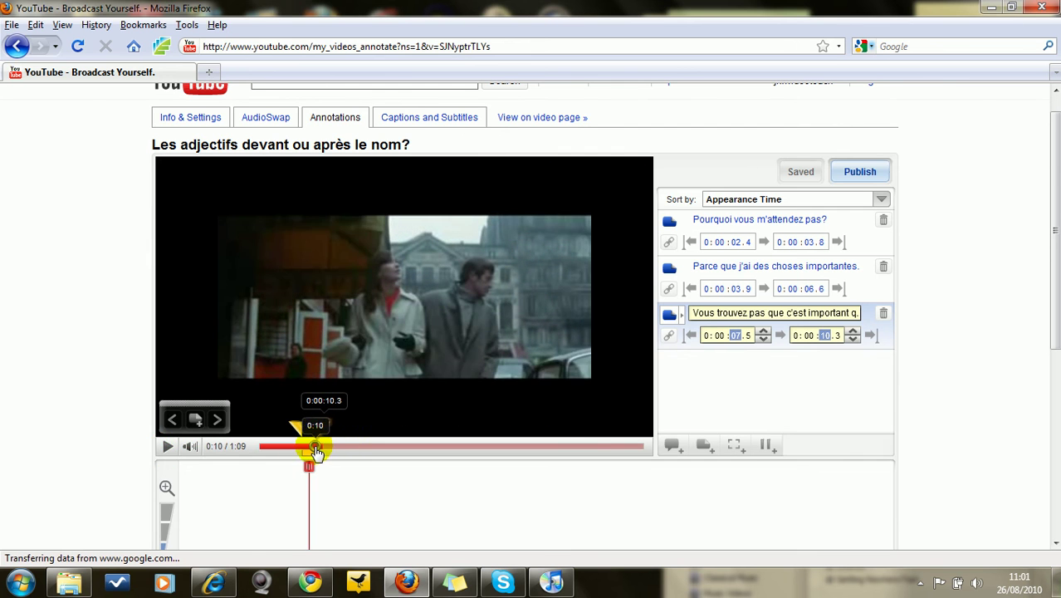
click(308, 450)
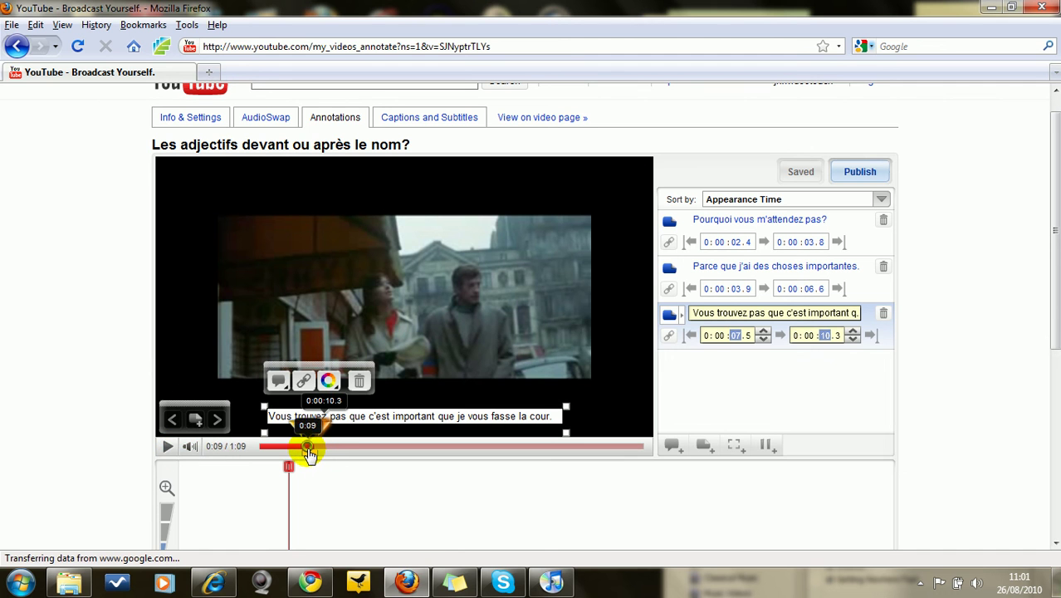
click(167, 446)
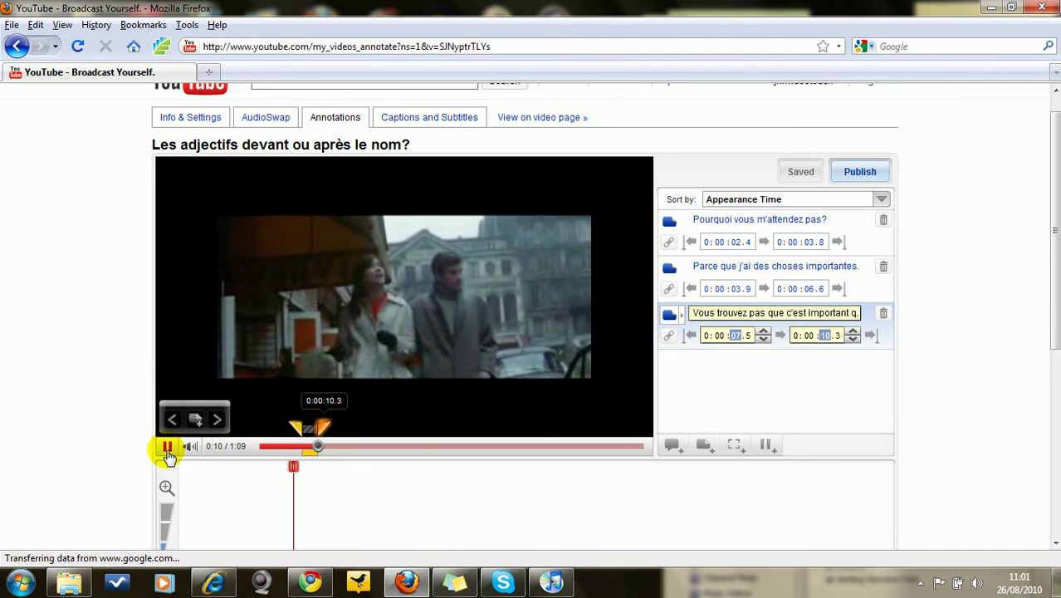
drag(323, 446, 303, 447)
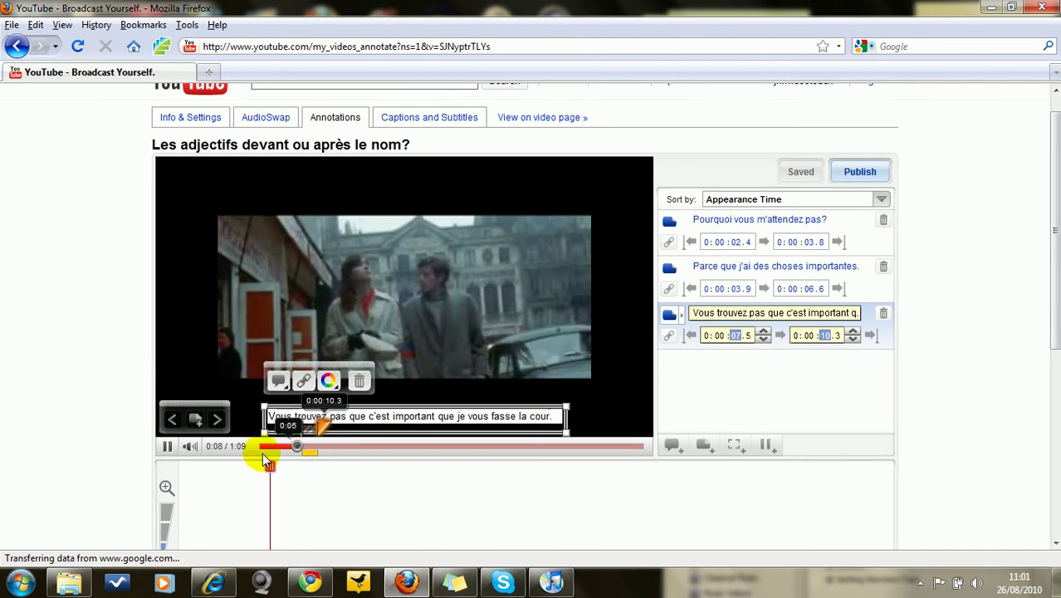
click(167, 447)
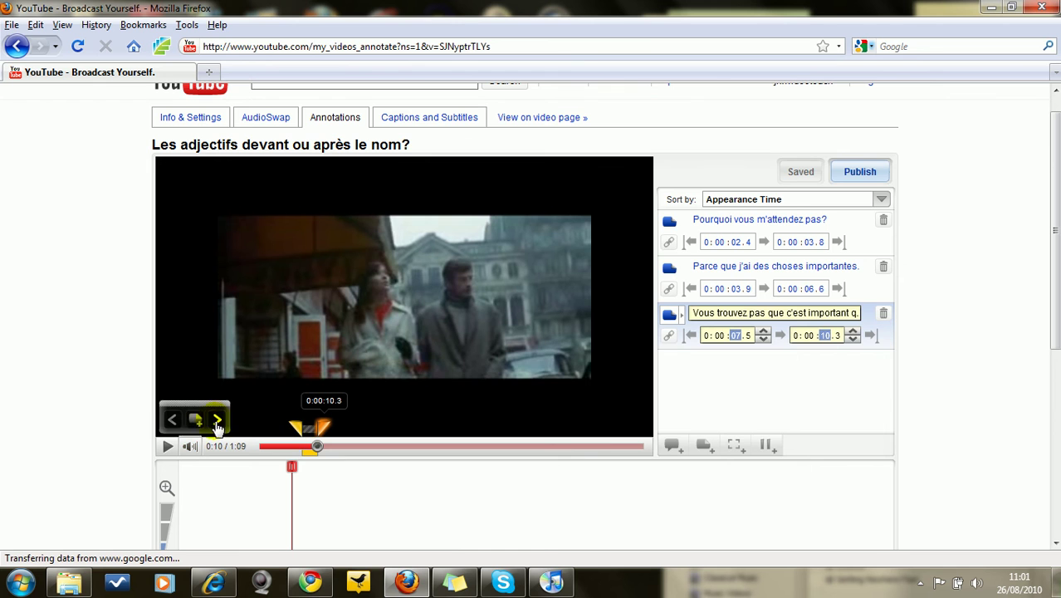
- Add a new Note annotation and begin its text with "C'est"
click(199, 421)
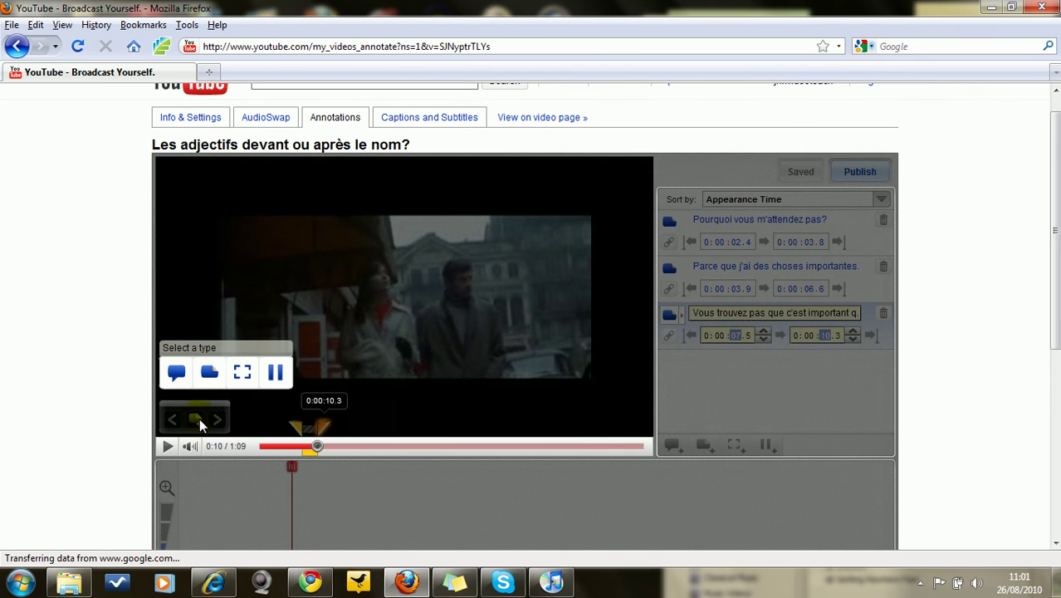
click(209, 372)
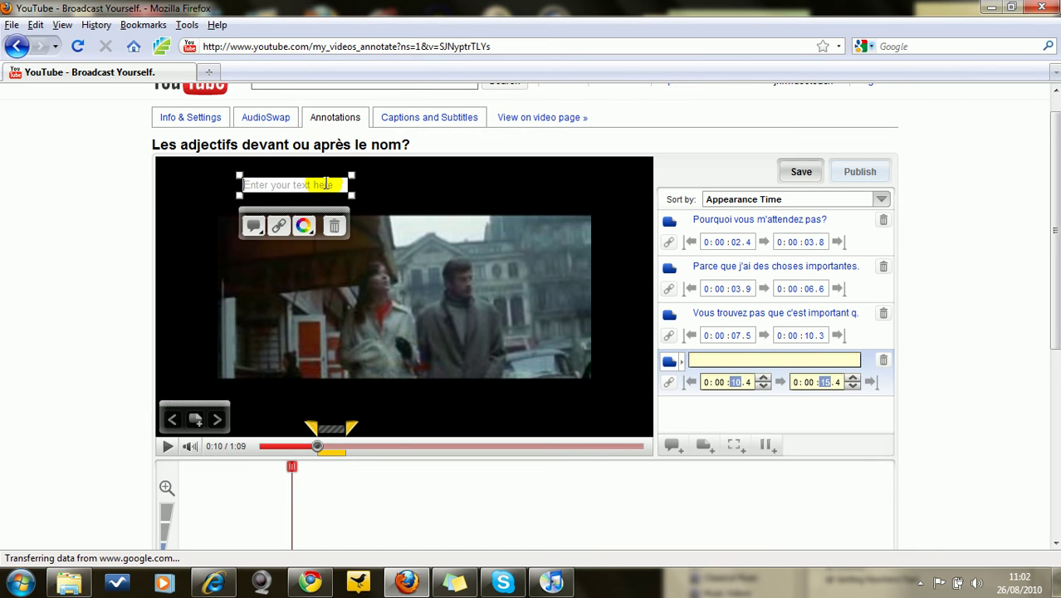
text(C'est)
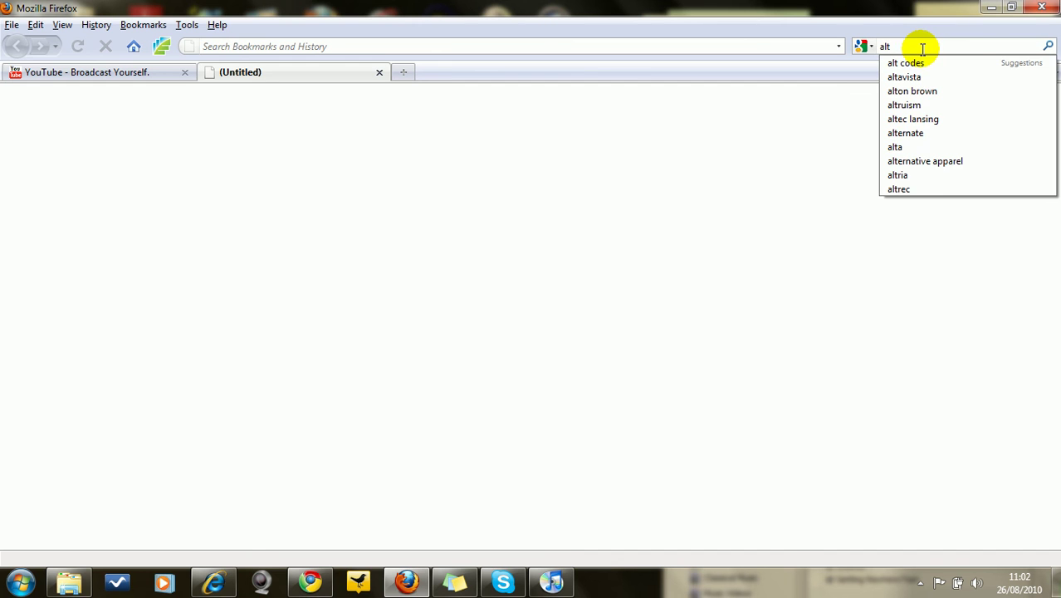
- Look up French alt codes on a How to Type French Accents page, then select 'dr' in the note to retype 'drôle'
text( code french)
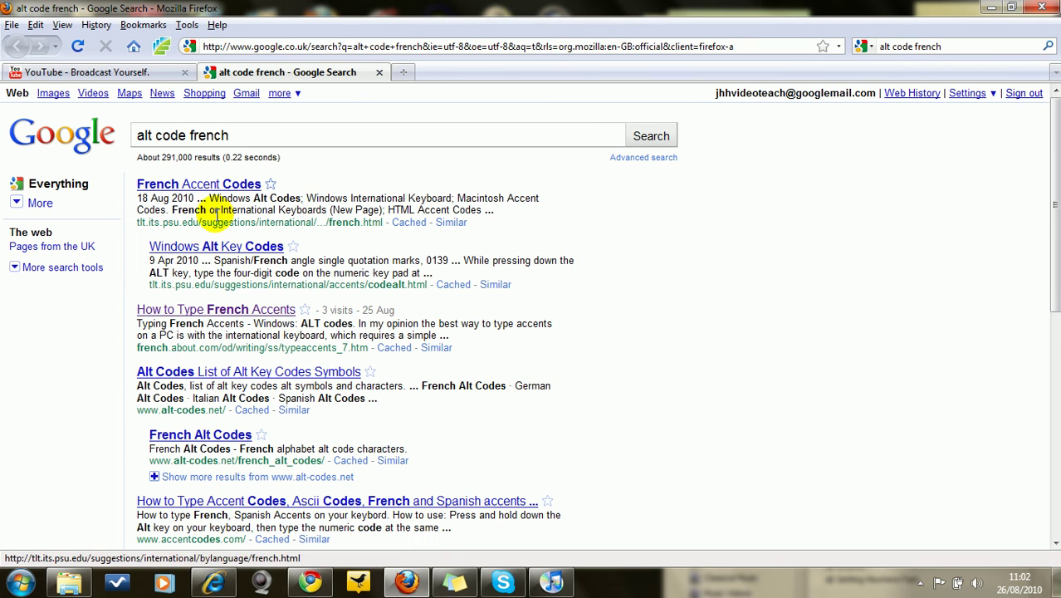
click(226, 309)
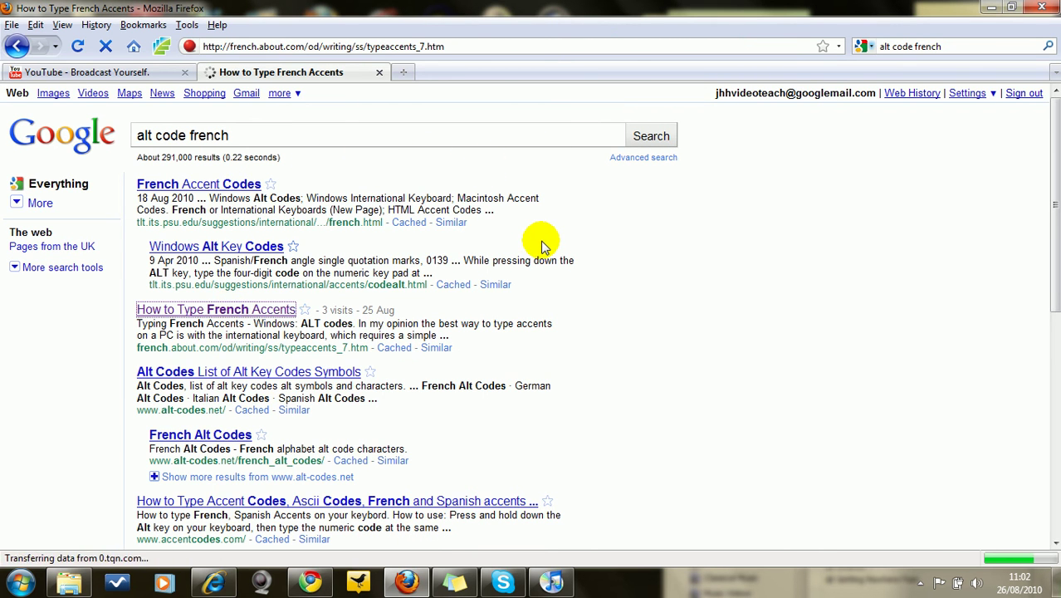
scroll(471, 345, down, 8)
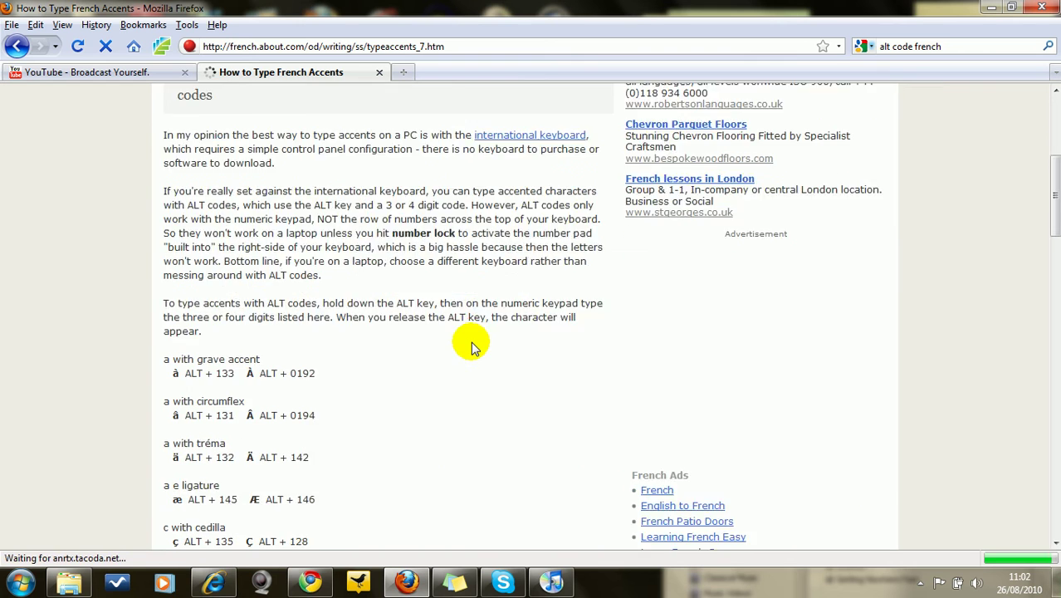
scroll(449, 345, down, 10)
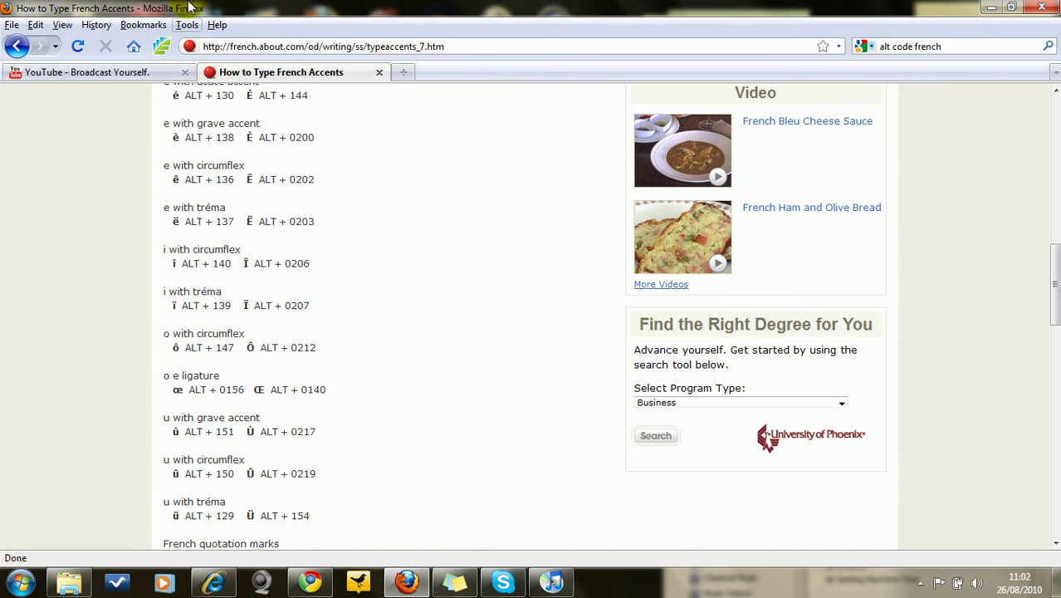
click(137, 71)
double_click(284, 182)
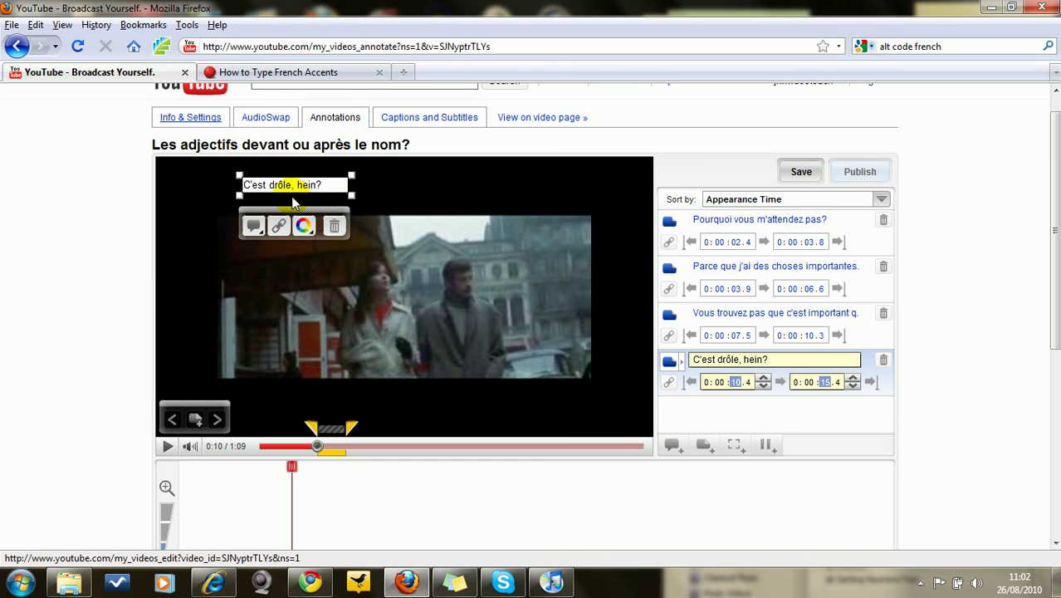
- Move the "C'est drôle, hein?" note to the video's bottom, end it at 0:00:11.2, and rewind to 0:00
mouse_move(293, 202)
mouse_down()
mouse_move(436, 422)
mouse_move(416, 426)
mouse_up()
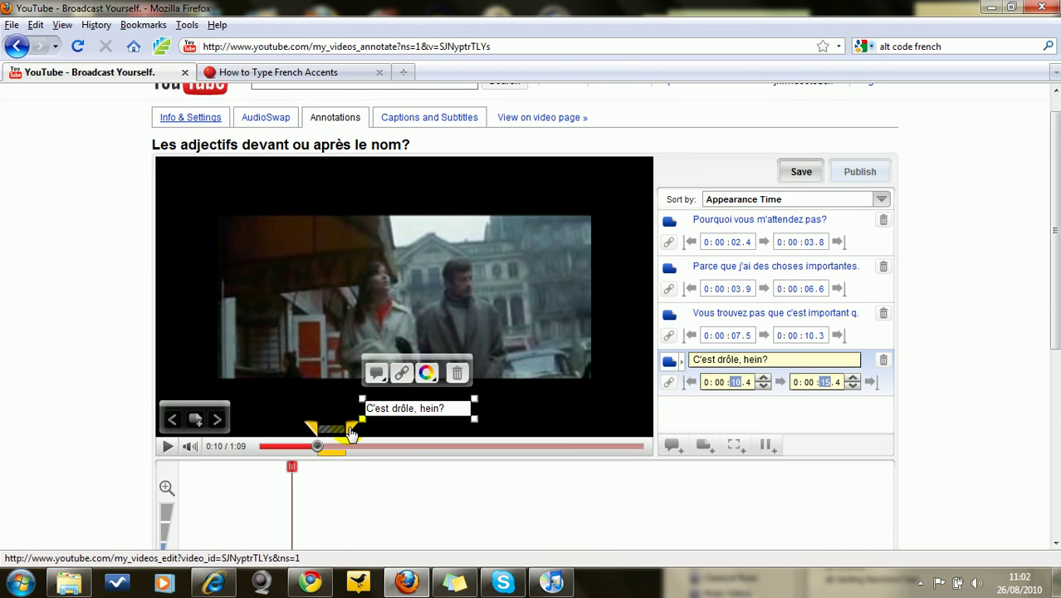
drag(347, 432, 321, 433)
drag(323, 429, 329, 430)
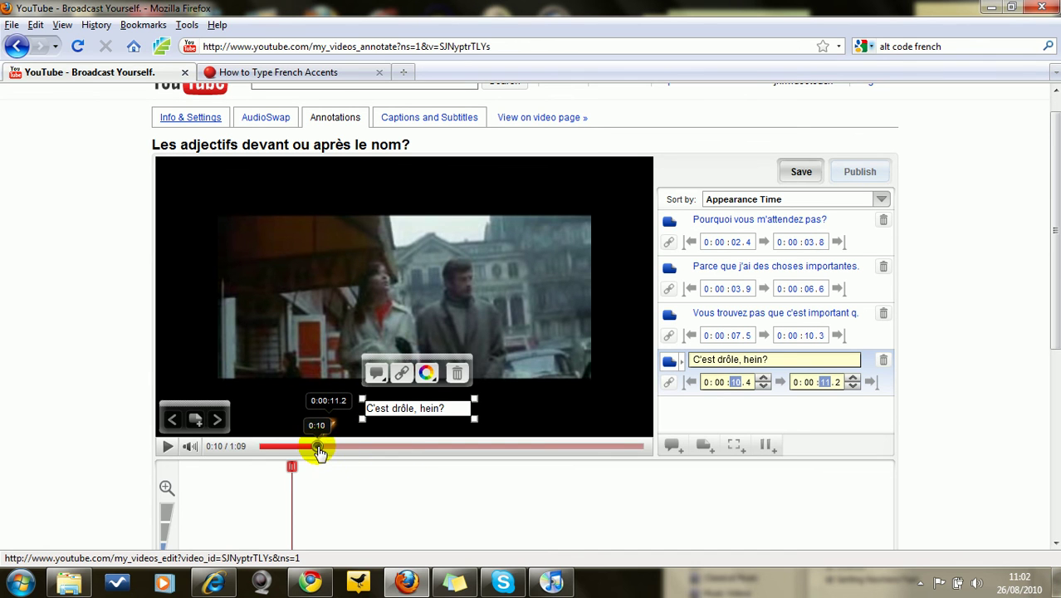
drag(318, 449, 174, 436)
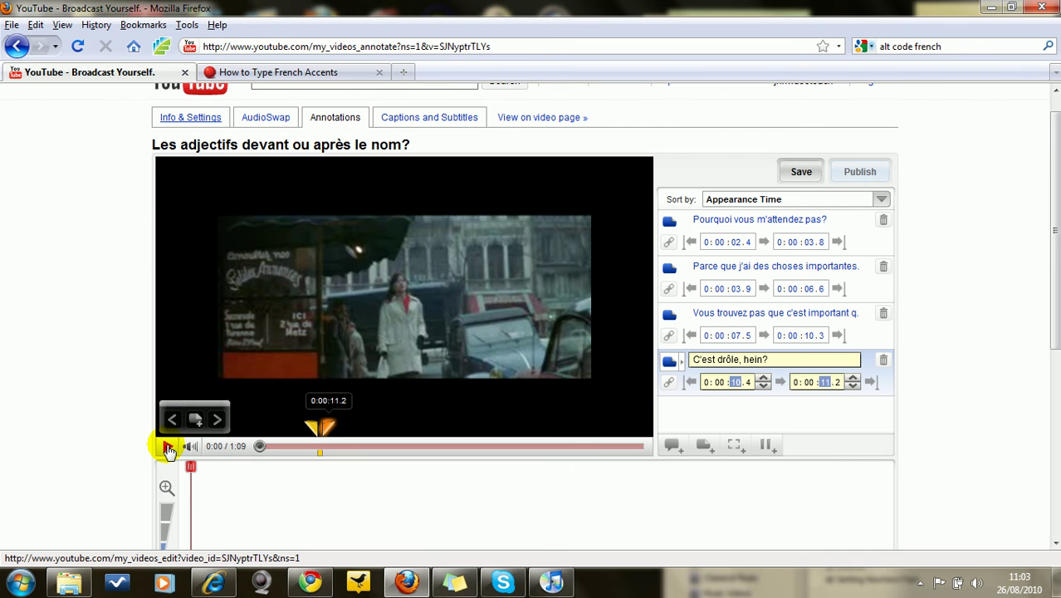
- Replay from the start and again from 0:10, pausing at 0:11 to confirm the fourth note appears
click(168, 447)
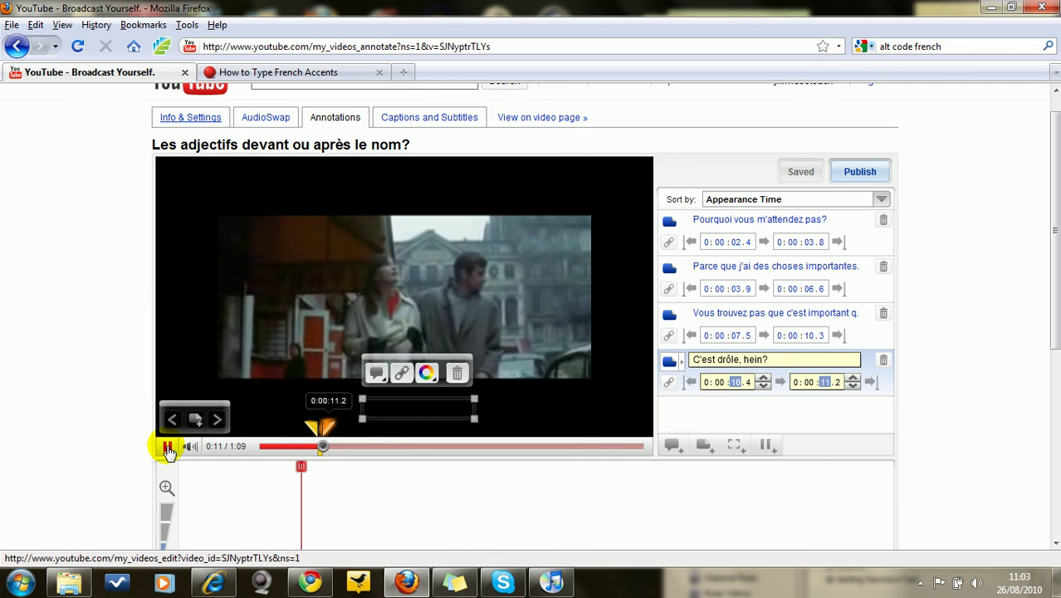
click(166, 447)
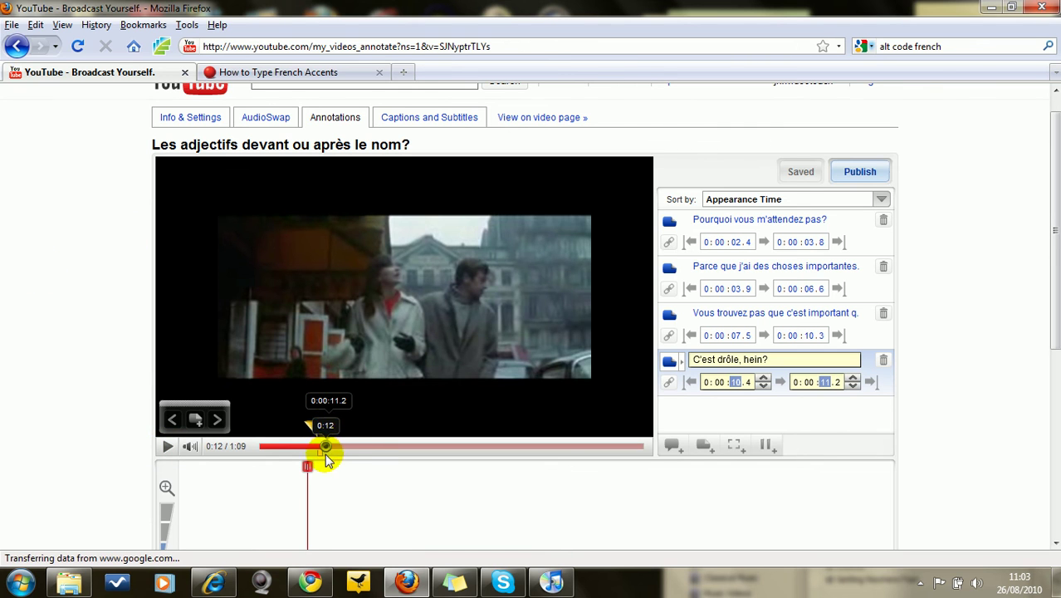
mouse_move(328, 460)
mouse_down()
mouse_move(325, 432)
mouse_move(344, 445)
mouse_move(289, 451)
mouse_move(328, 452)
mouse_move(303, 455)
mouse_up()
click(167, 446)
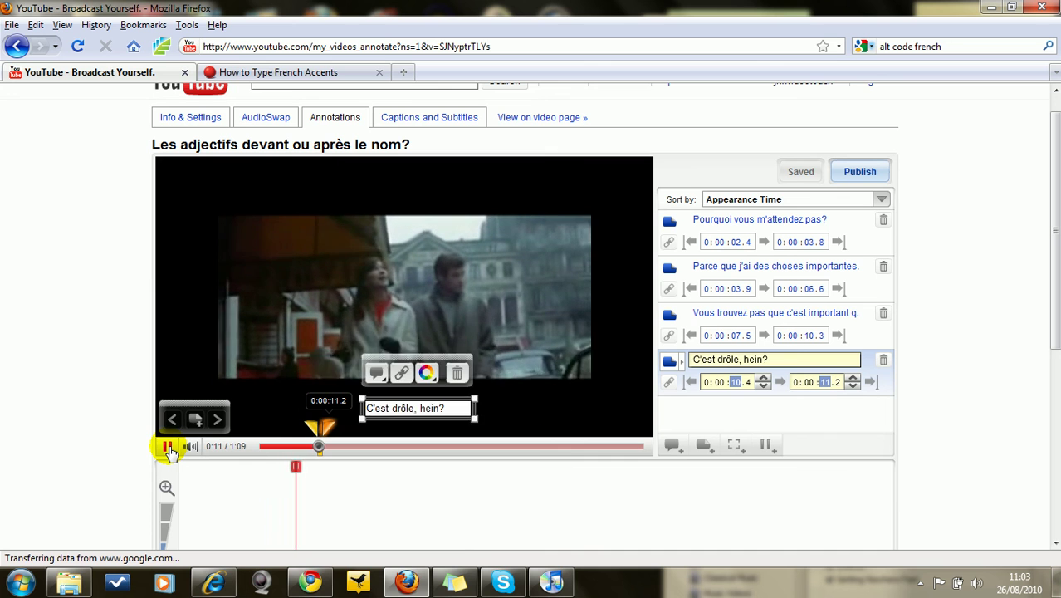
click(167, 447)
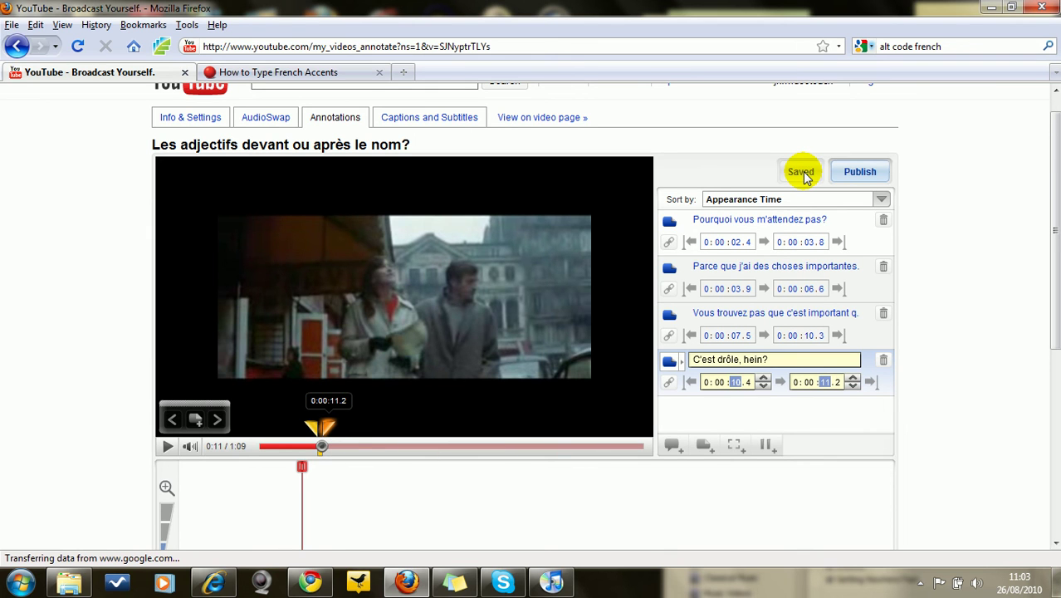
- Publish the four notes and go to the video's watch page via 'View on video page »'
click(861, 182)
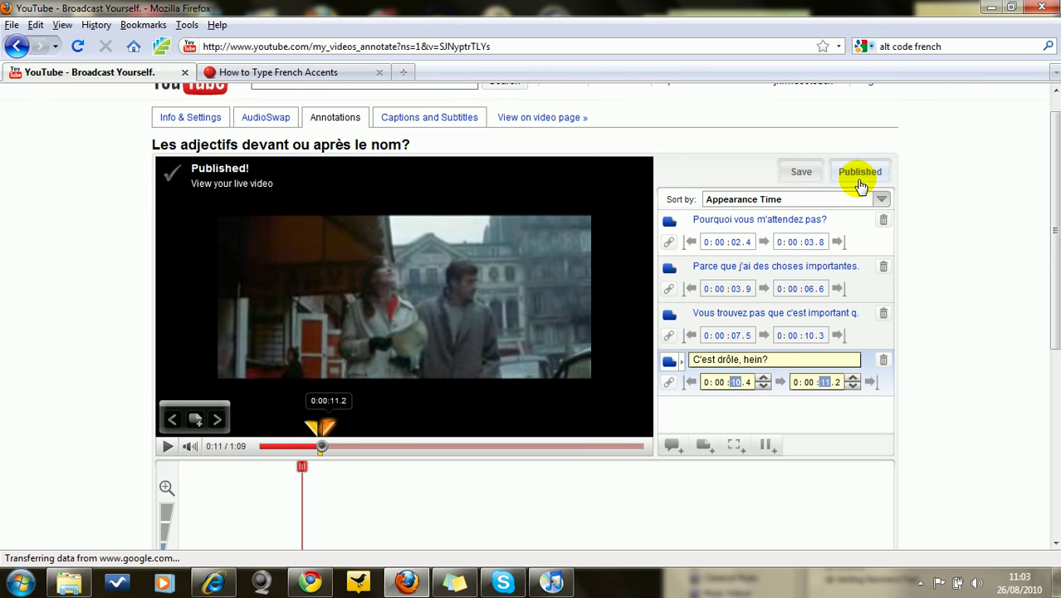
click(777, 201)
click(244, 218)
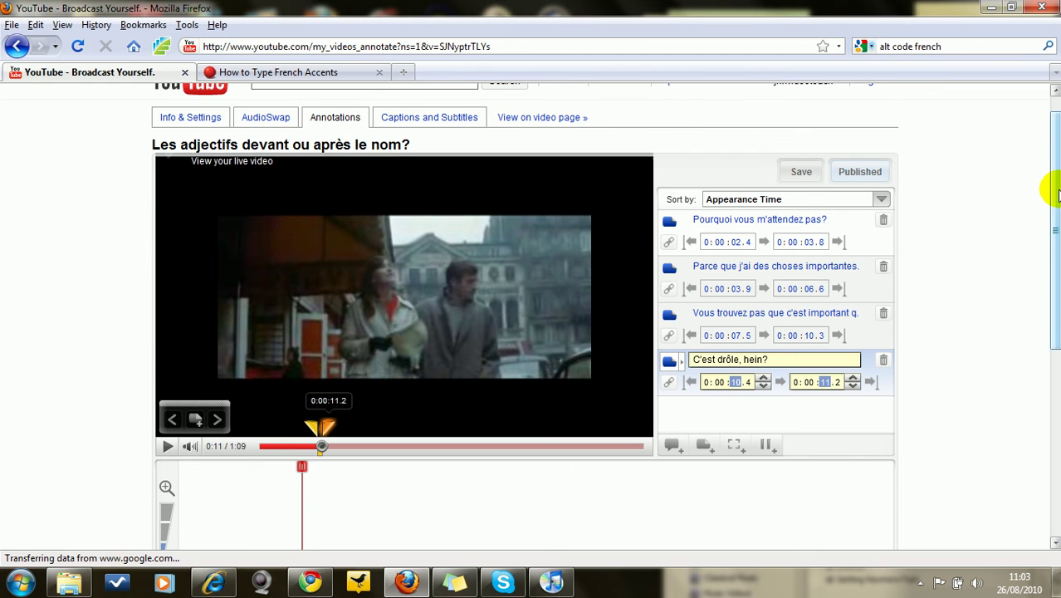
scroll(1056, 166, up, 1)
click(564, 147)
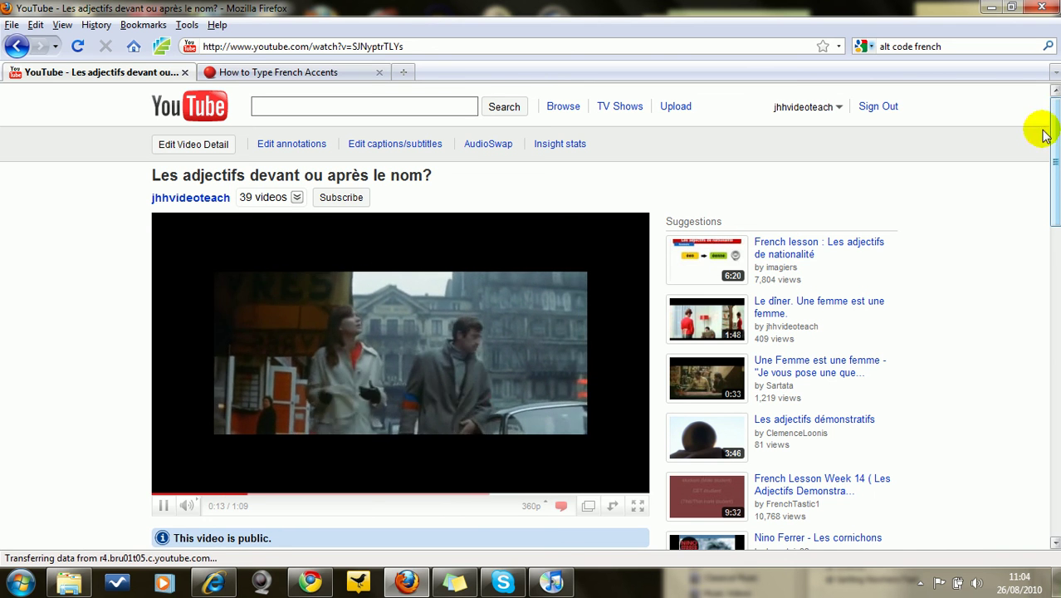
- Play the published video on its watch page to see the notes, pausing at 0:15
click(163, 504)
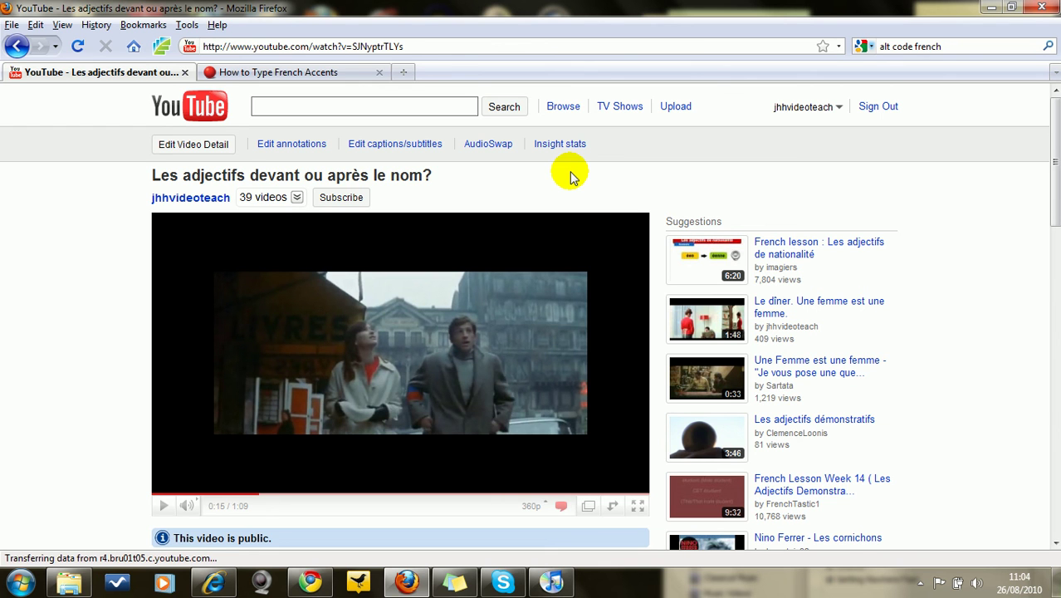
click(920, 583)
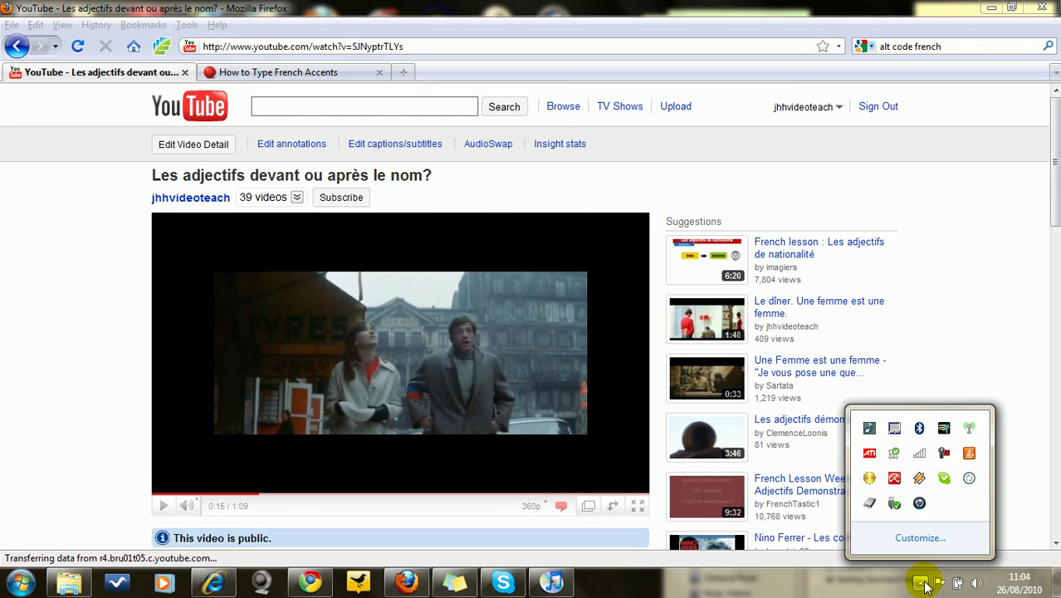
click(944, 453)
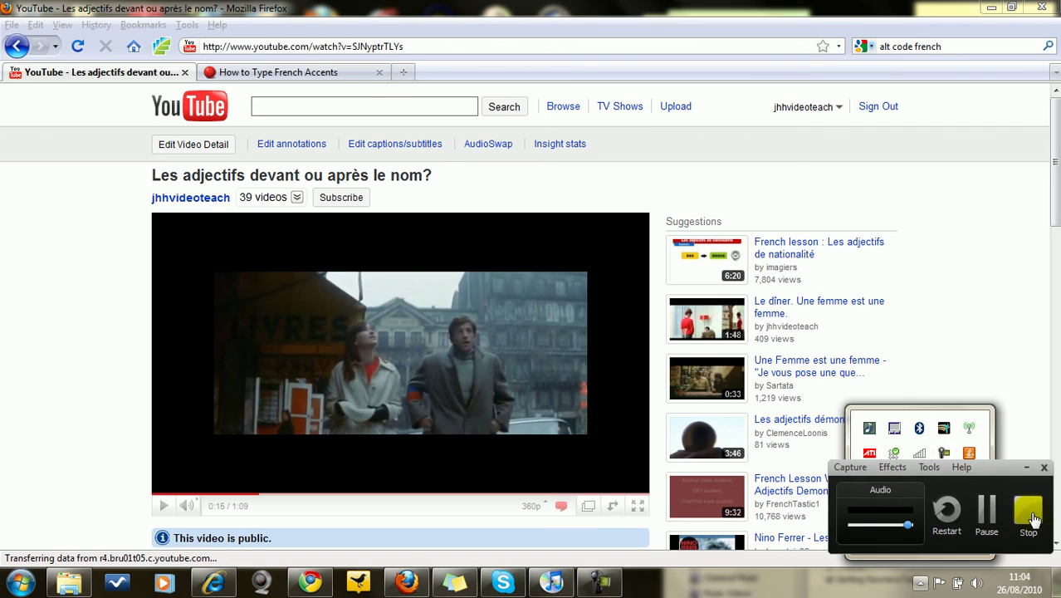